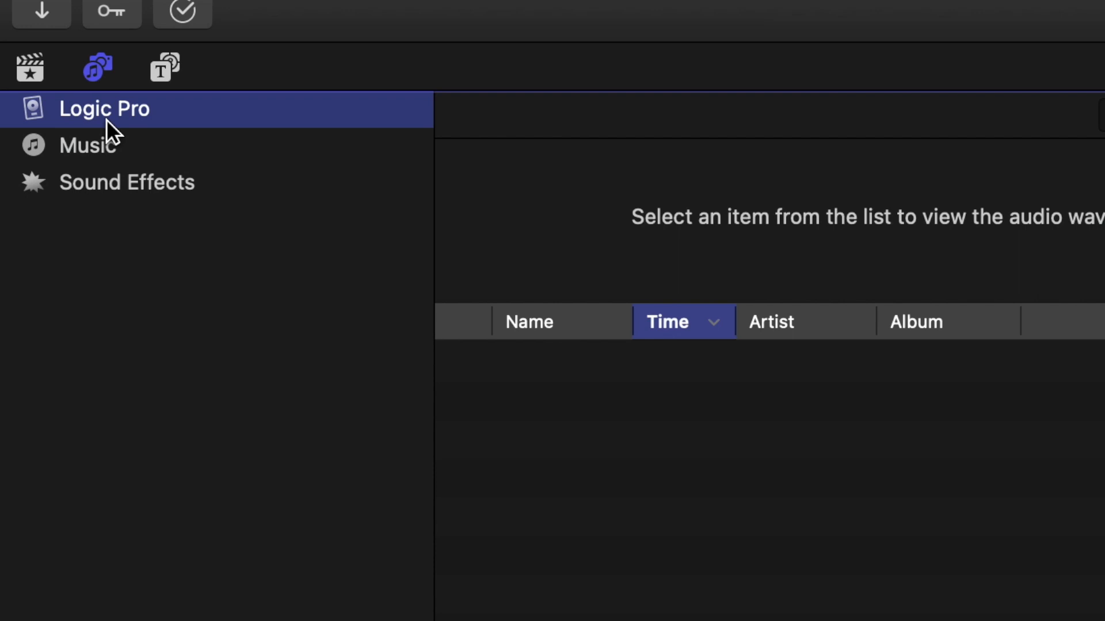
Check the available audio sources and look through the tracks in the Music library
left_click(98, 148)
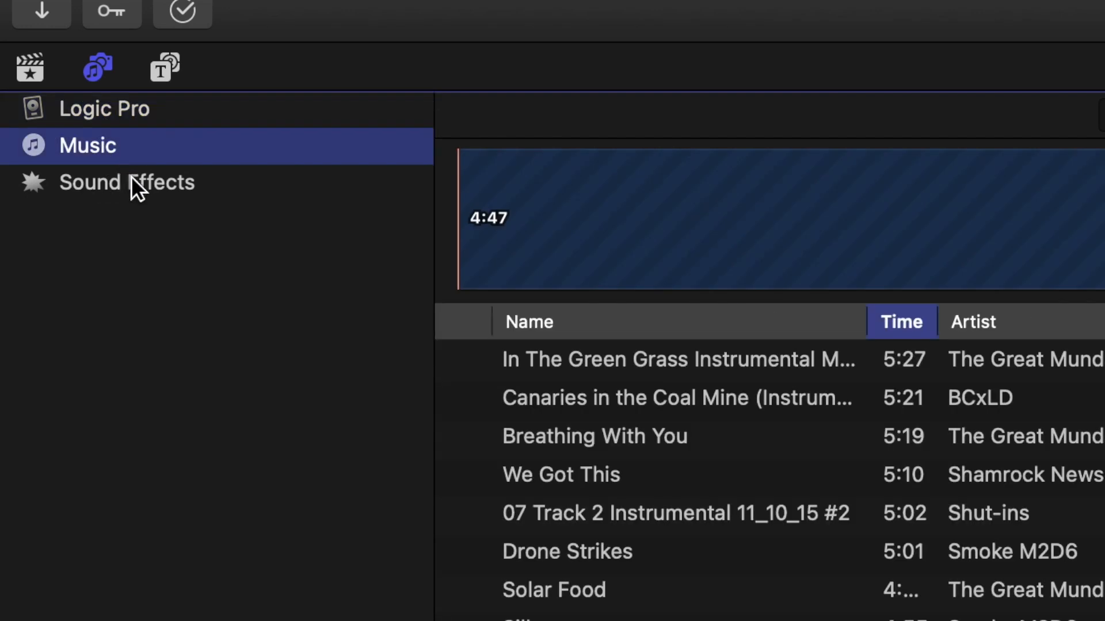
left_click(138, 183)
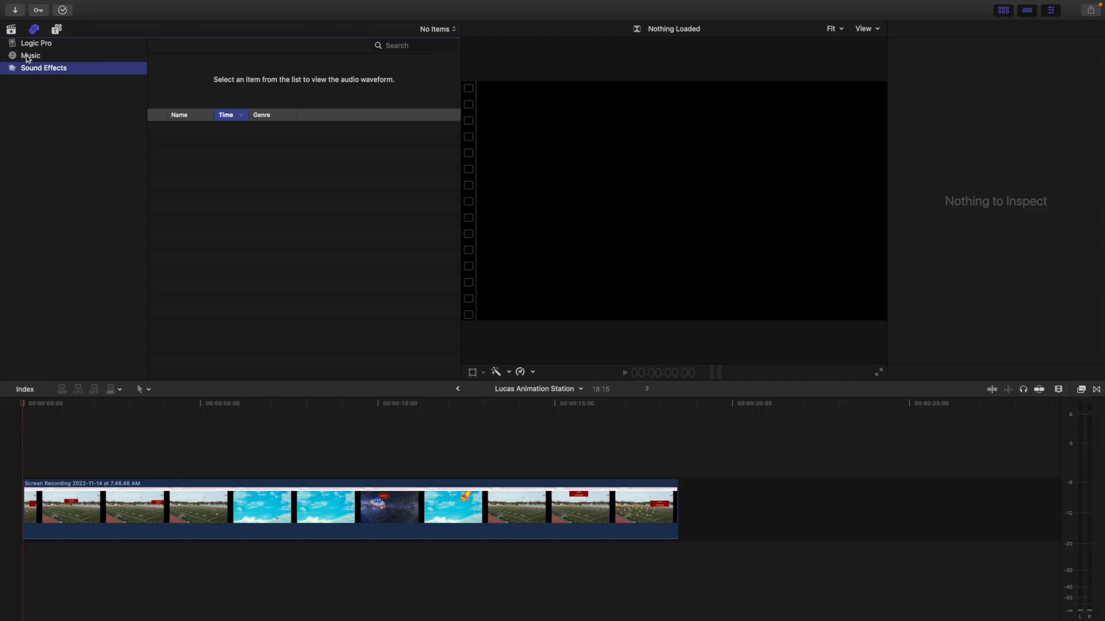
left_click(72, 151)
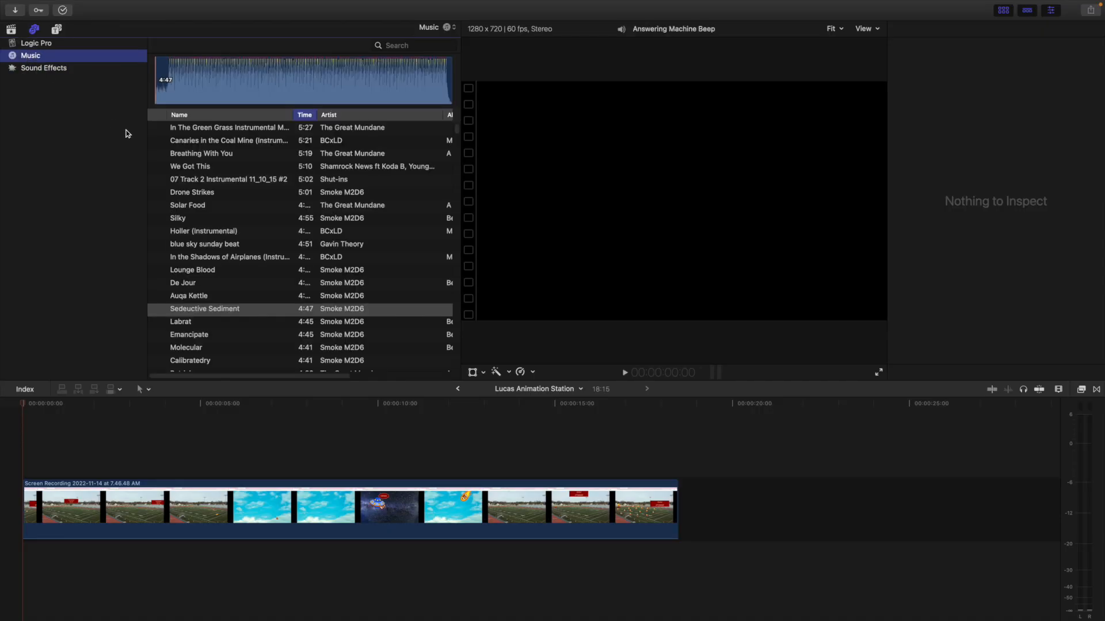
scroll(262, 270, "down", 9)
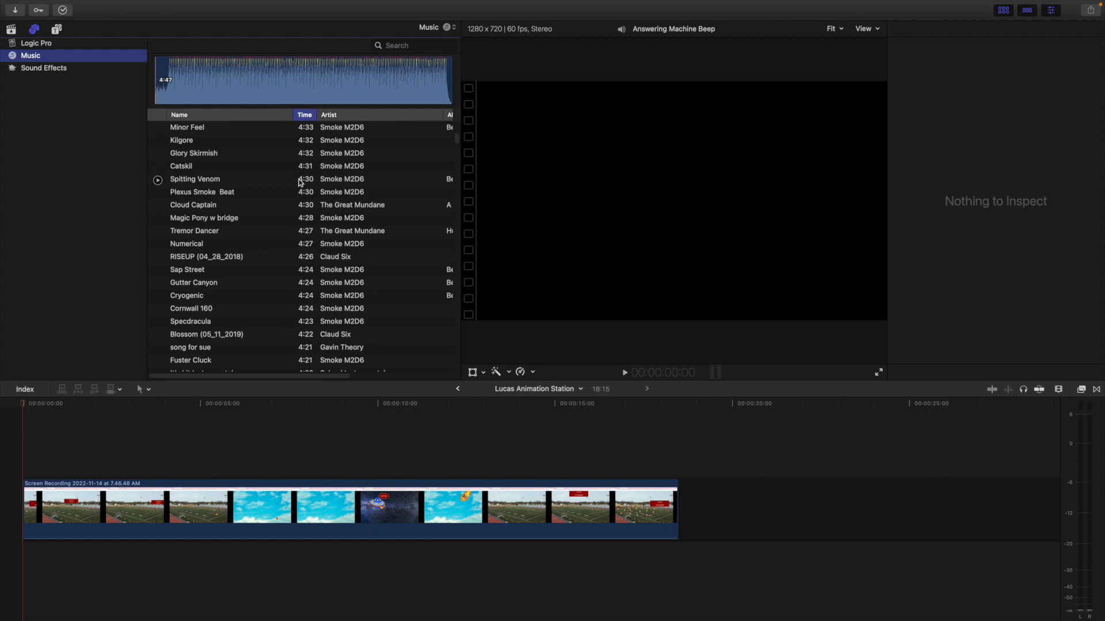
scroll(299, 178, "down", 20)
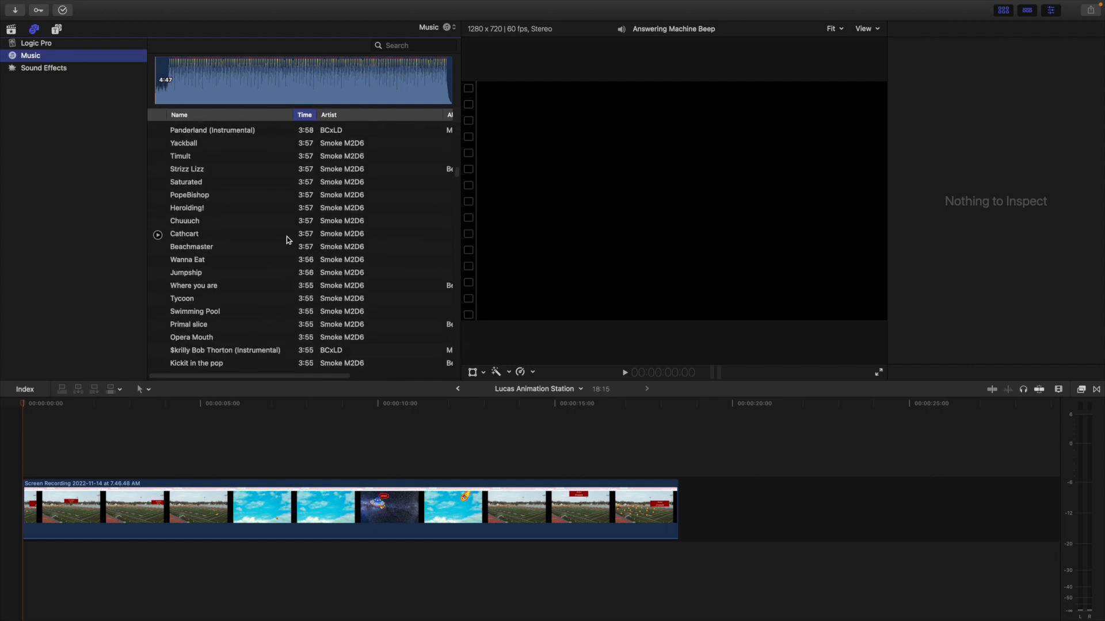
Preview the Swimming Pool track and place it beneath the screen recording at the start of the timeline
left_click(220, 325)
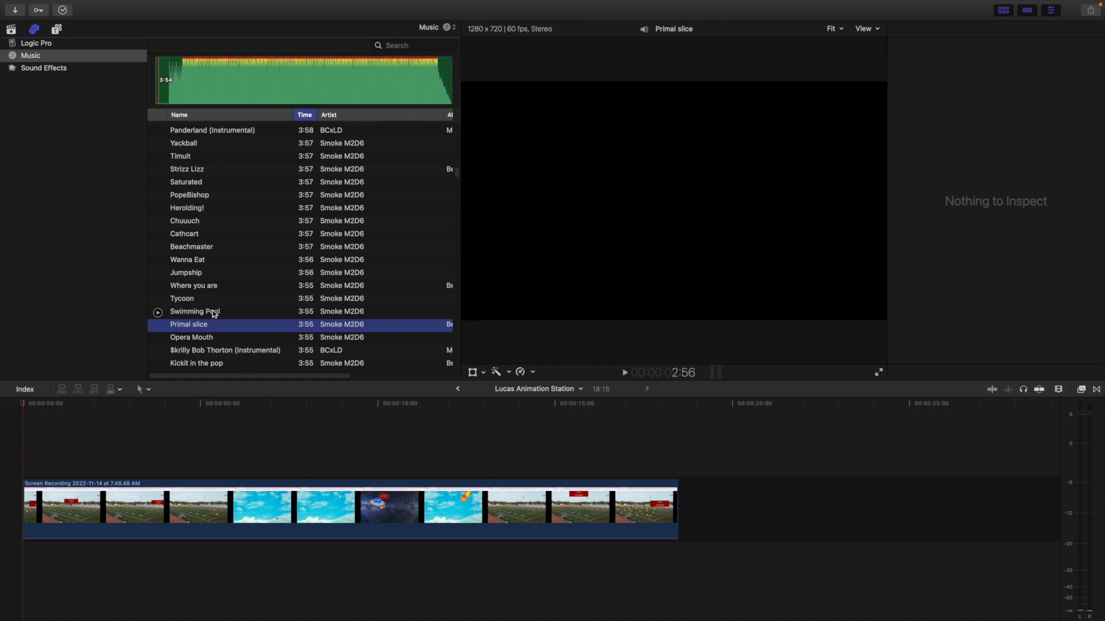
left_click(213, 313)
left_click(195, 93)
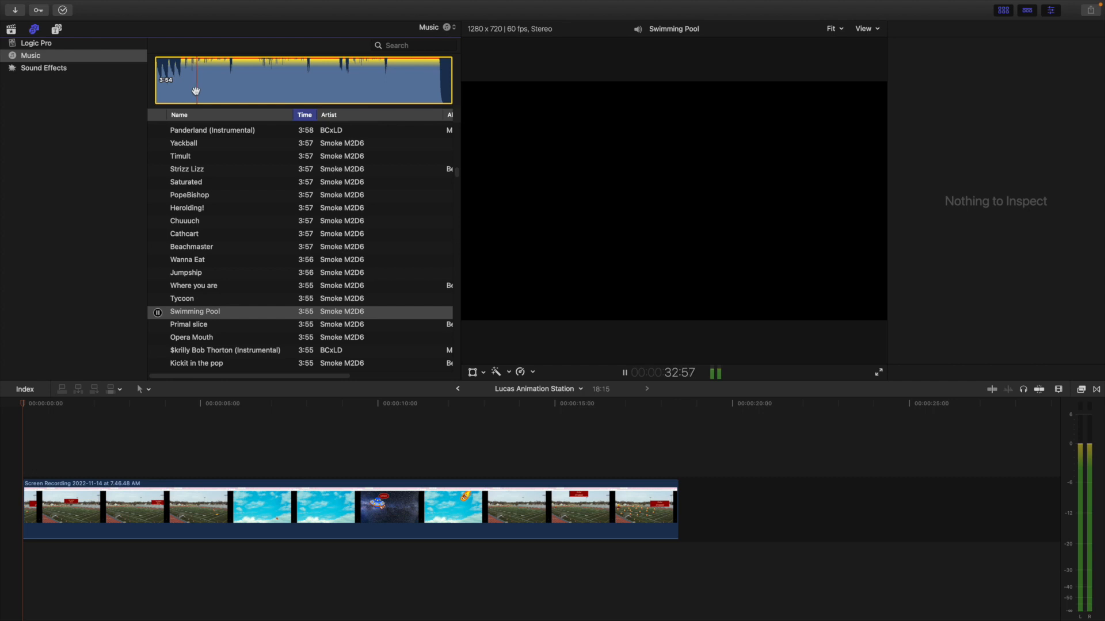
key("space")
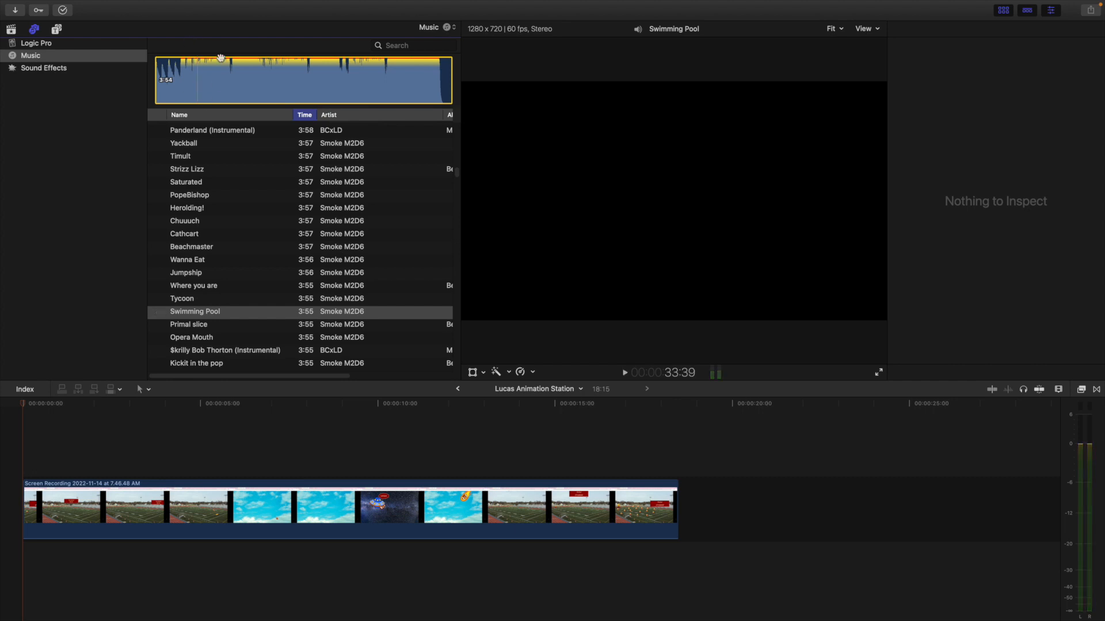
left_click_drag(205, 71, 20, 565)
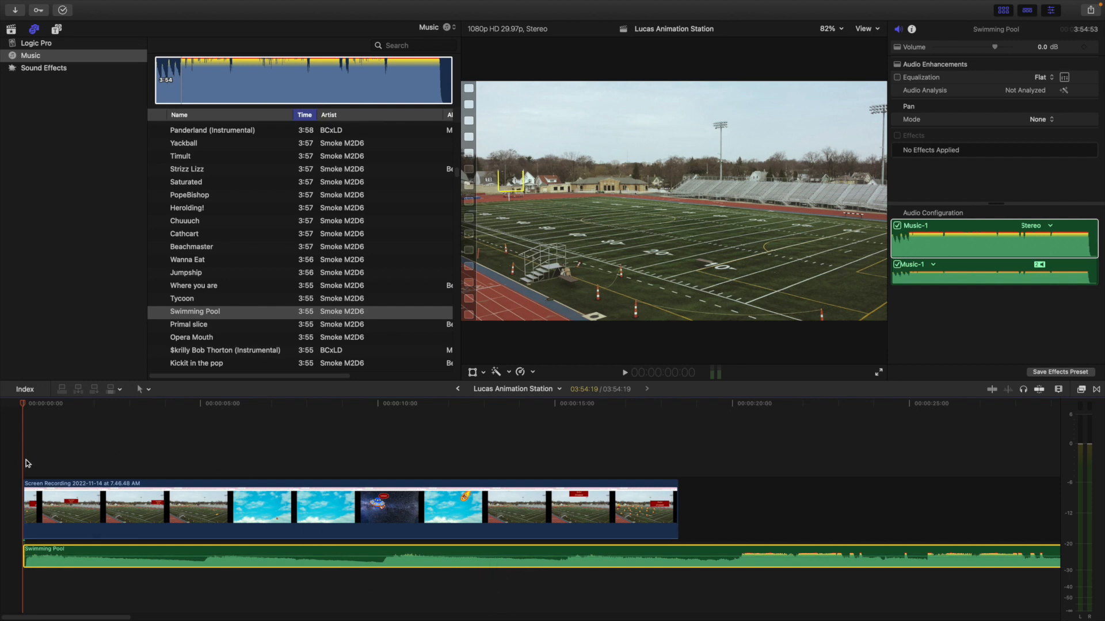
Play the recording with its music and lower the Swimming Pool clip's volume to -15 dB
key("space")
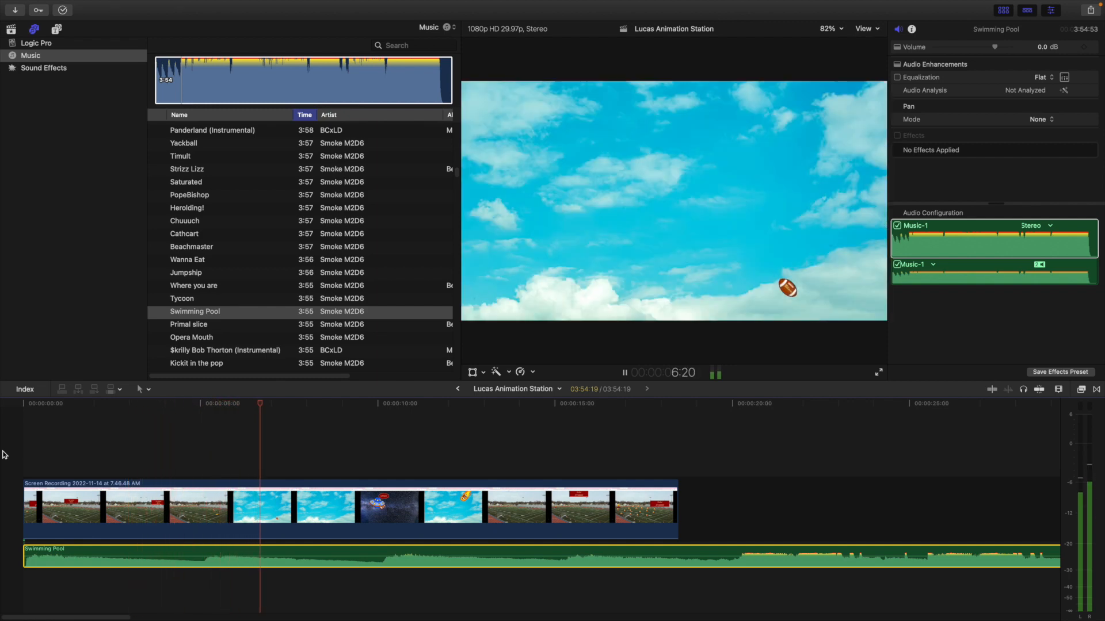
key("space")
mouse_move(368, 558)
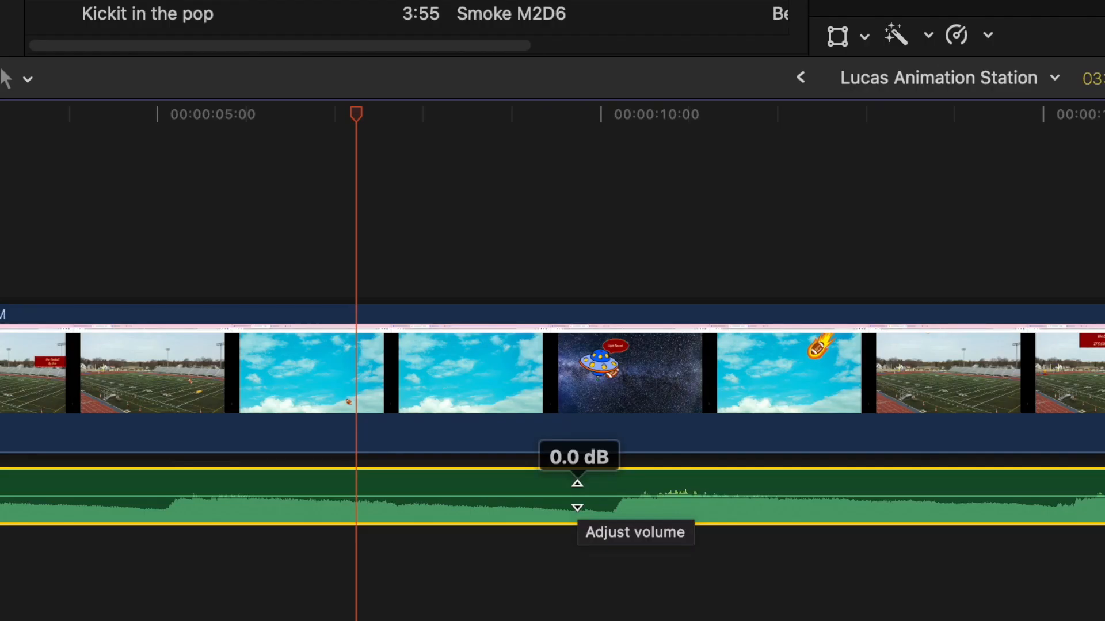
left_click(577, 496)
left_click_drag(578, 496, 551, 504)
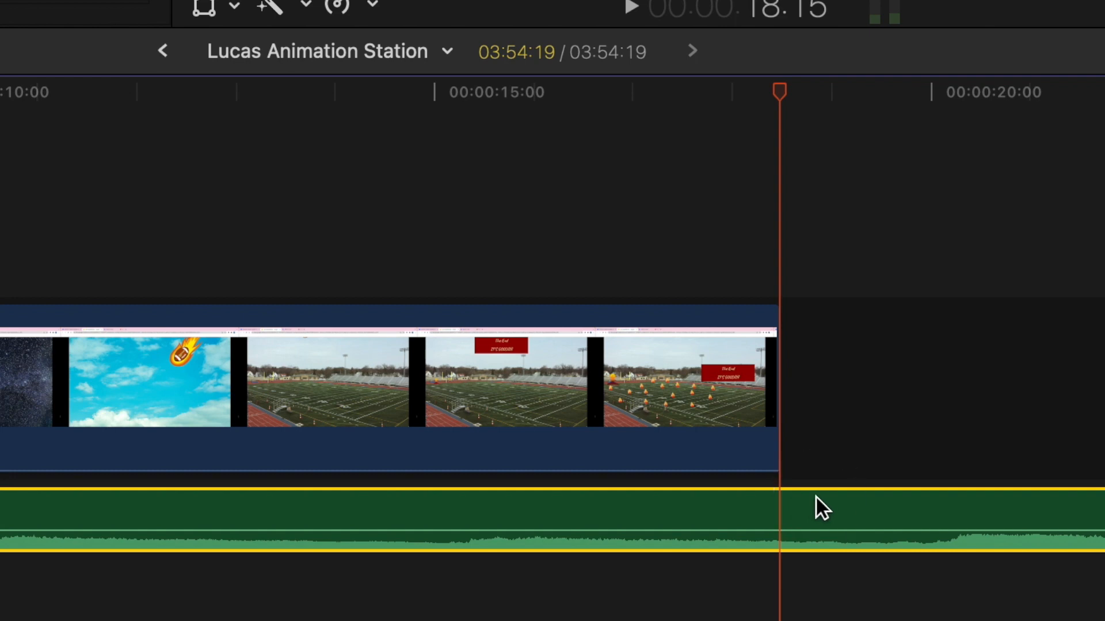
Split the Swimming Pool clip at the end of the video and delete the leftover music with its gap
key("super+b")
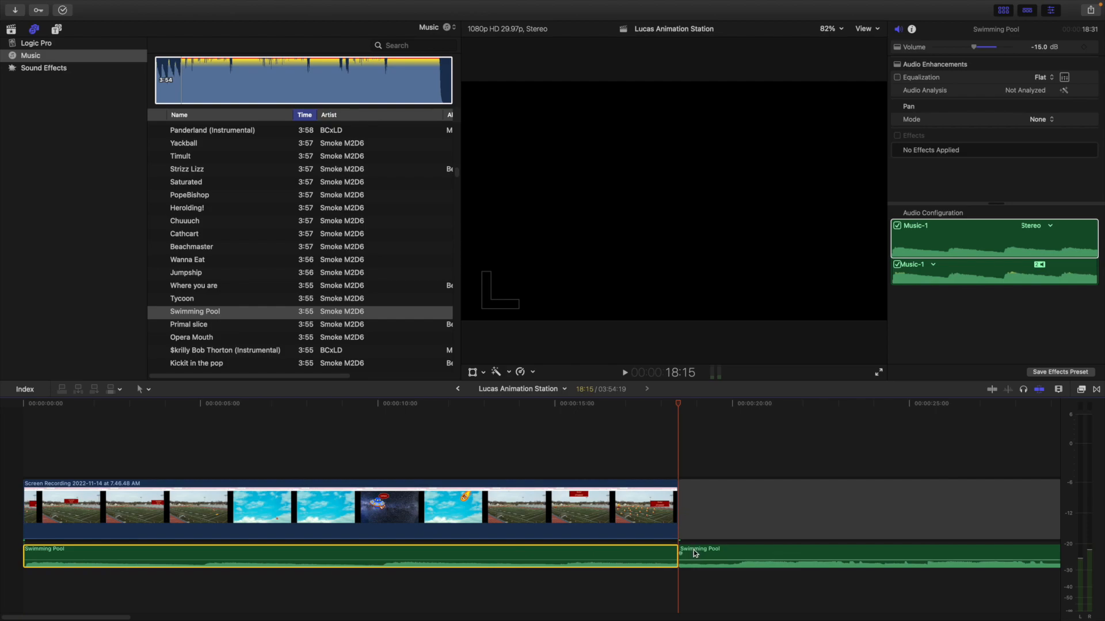
left_click_drag(841, 516, 841, 605)
left_click_drag(699, 587, 731, 591)
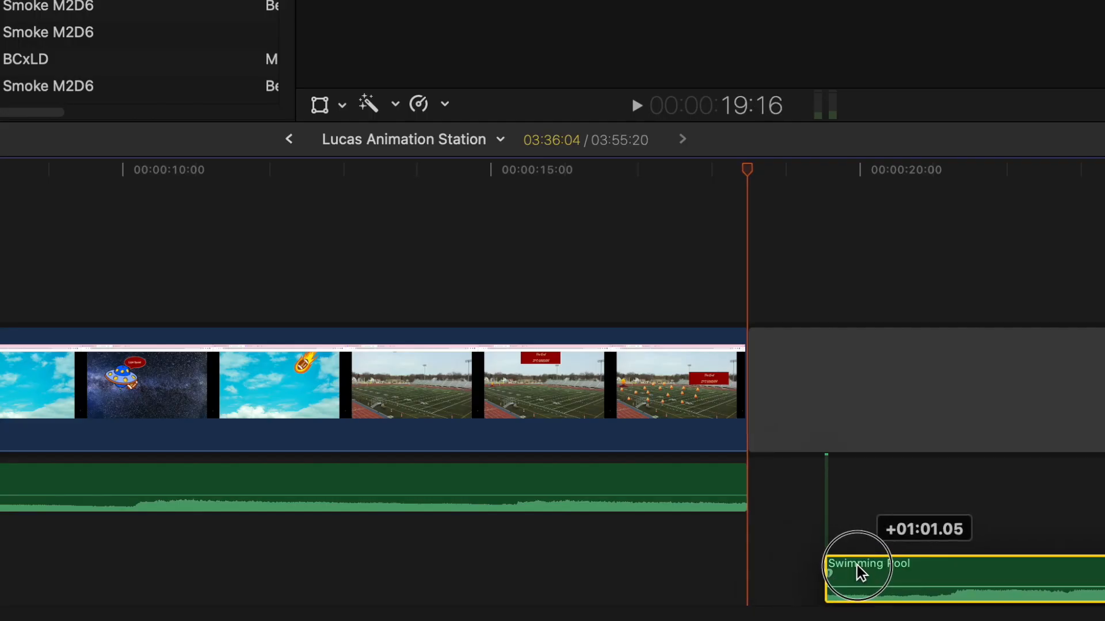
mouse_move(857, 565)
left_mouse_down()
mouse_move(836, 578)
mouse_move(905, 594)
mouse_move(843, 579)
mouse_move(864, 558)
left_mouse_up()
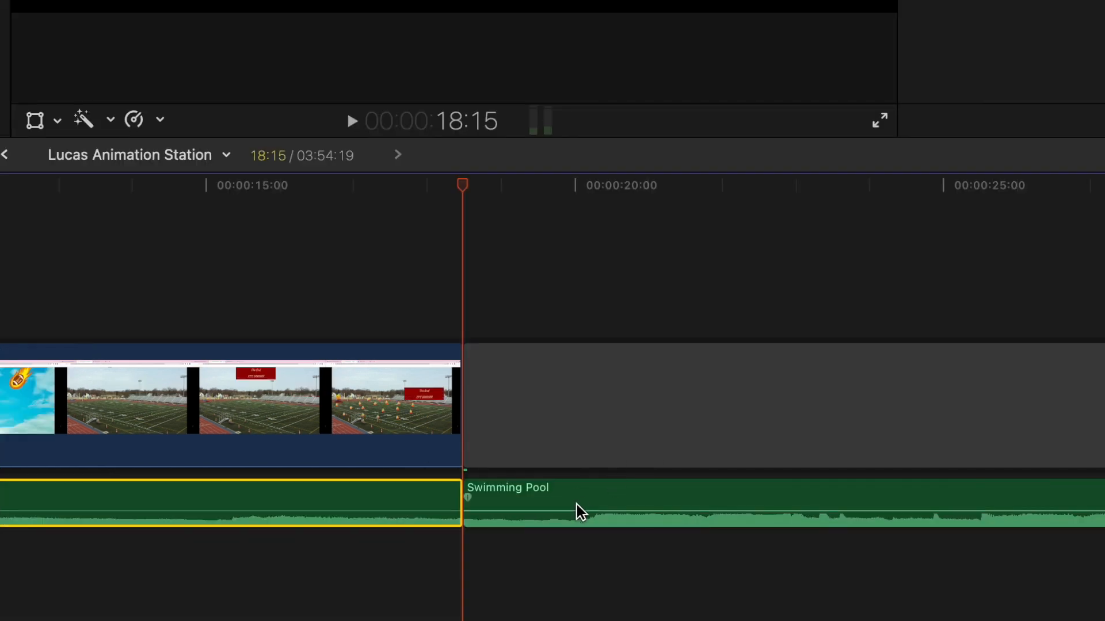
mouse_move(579, 510)
left_mouse_down()
mouse_move(611, 549)
mouse_move(581, 510)
left_mouse_up()
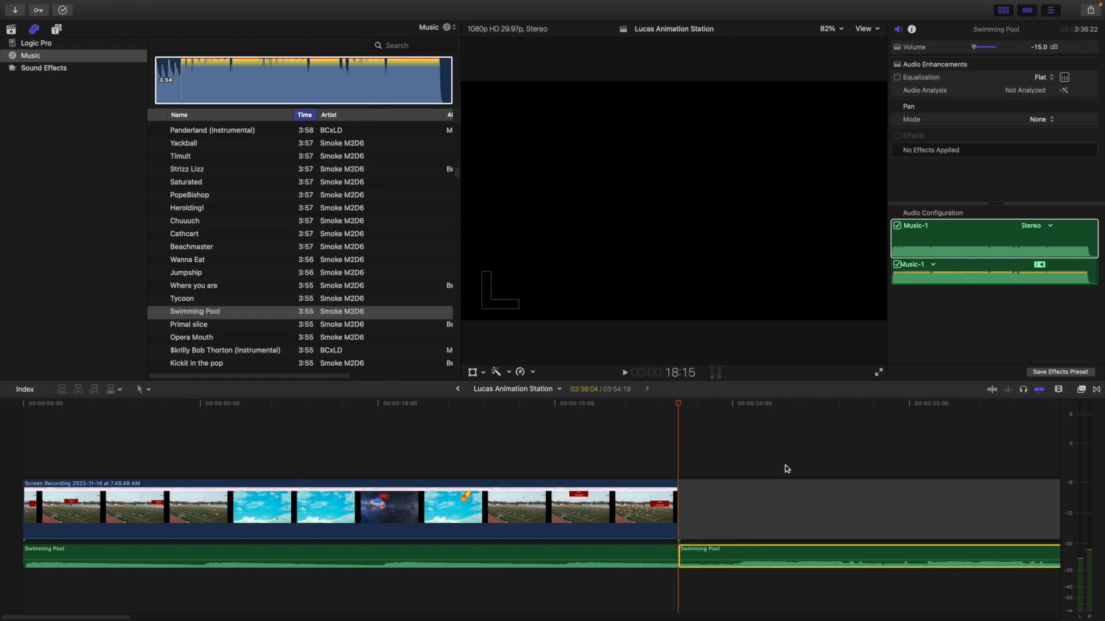
left_click(725, 487)
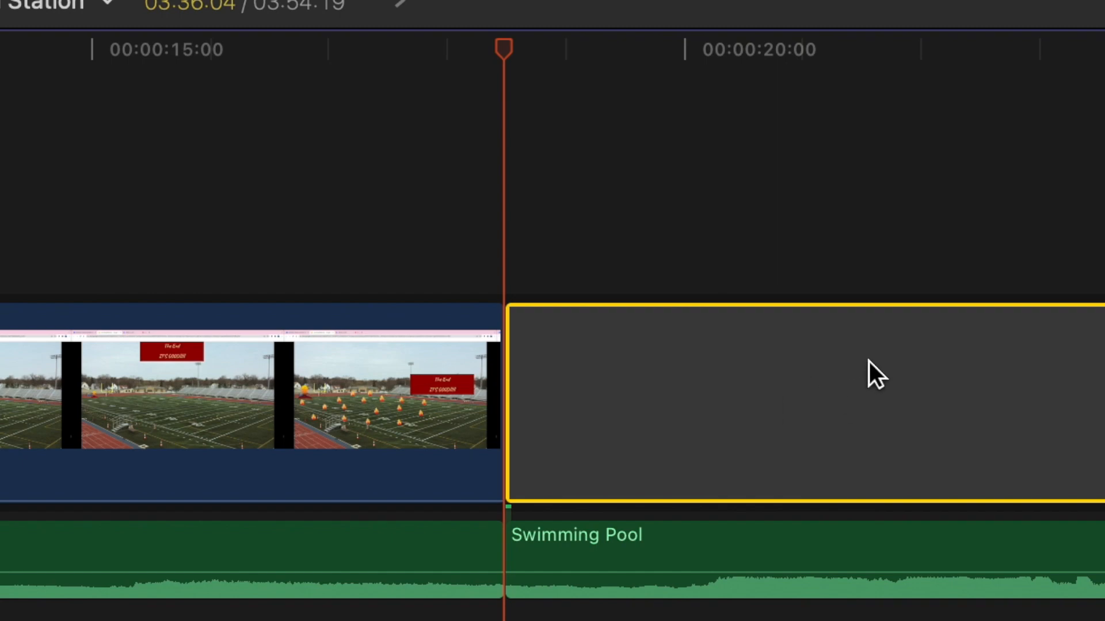
key("Delete")
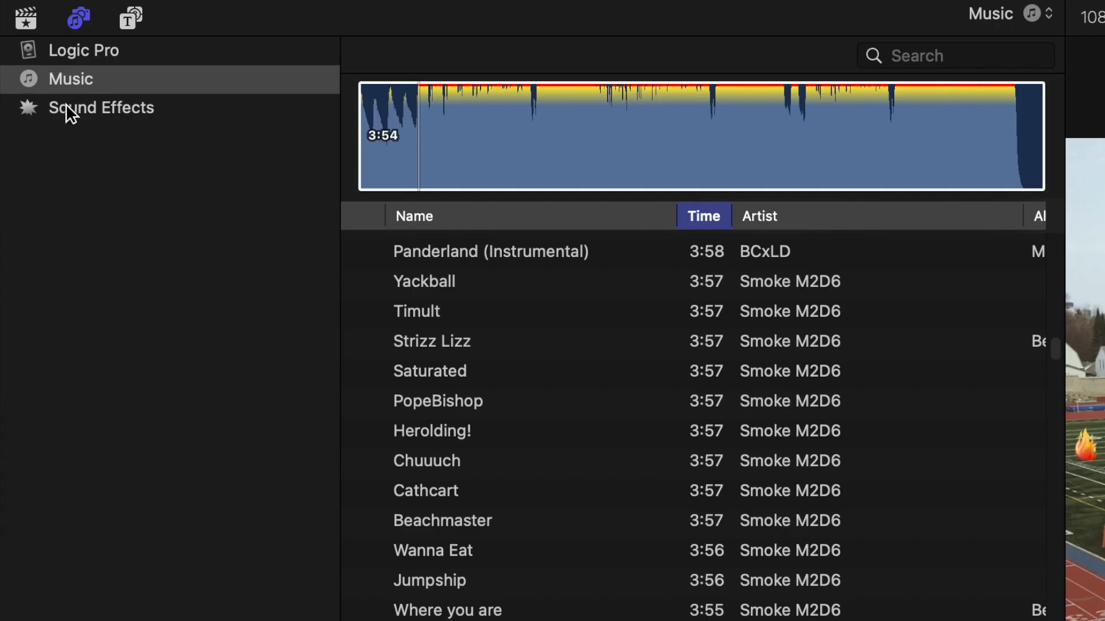
Open the Sound Effects library and search it for "crowd"
left_click(104, 107)
scroll(753, 533, "up", 15)
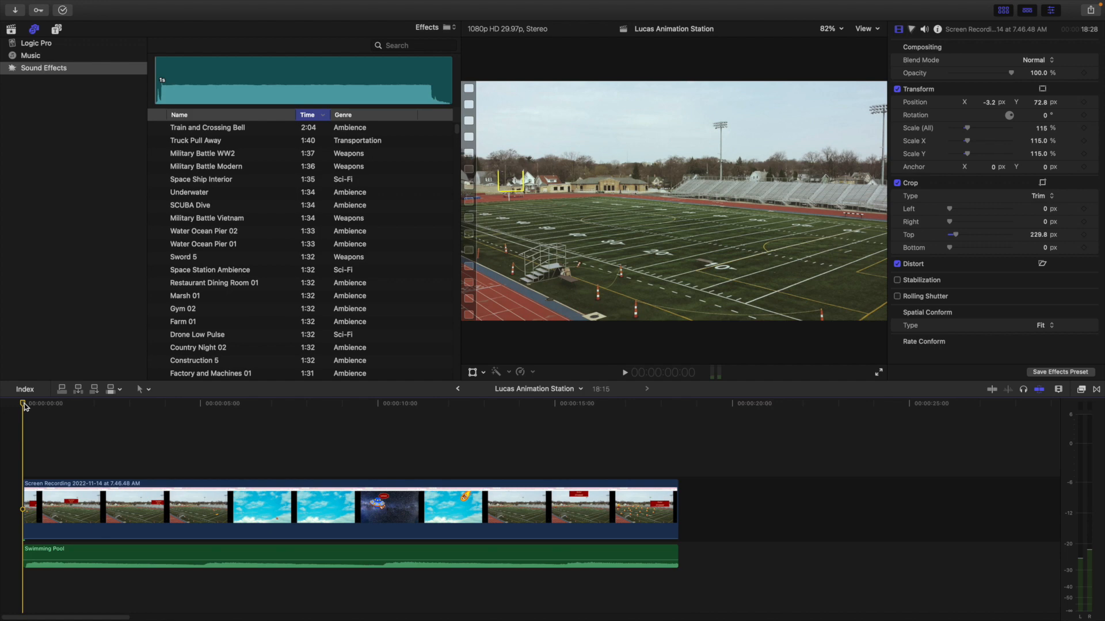
left_click_drag(25, 404, 60, 420)
left_click(422, 48)
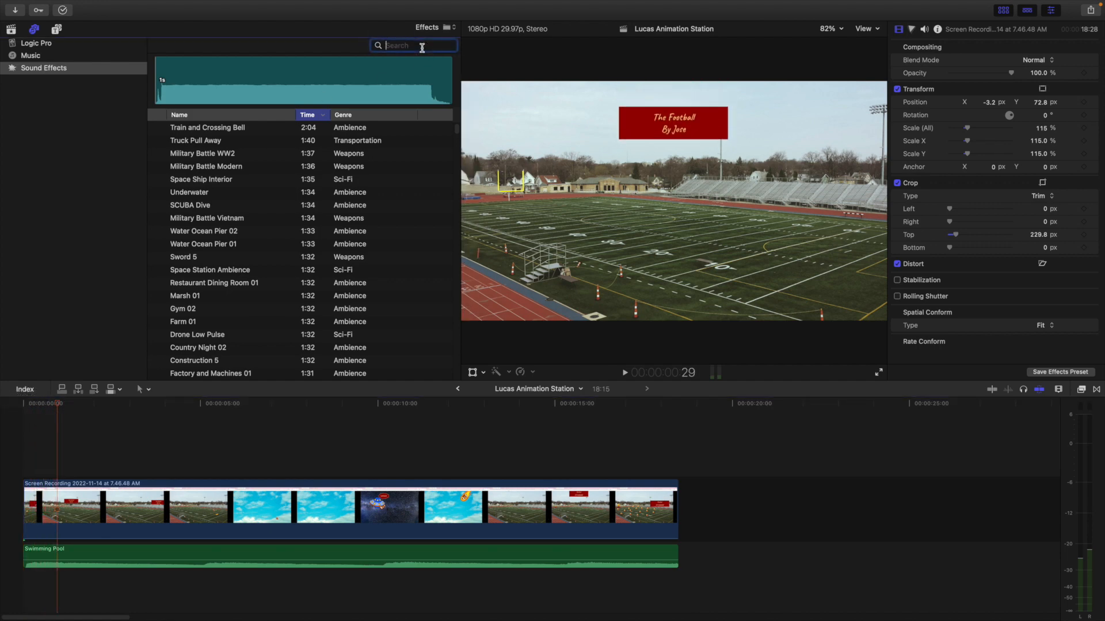
type("crowd")
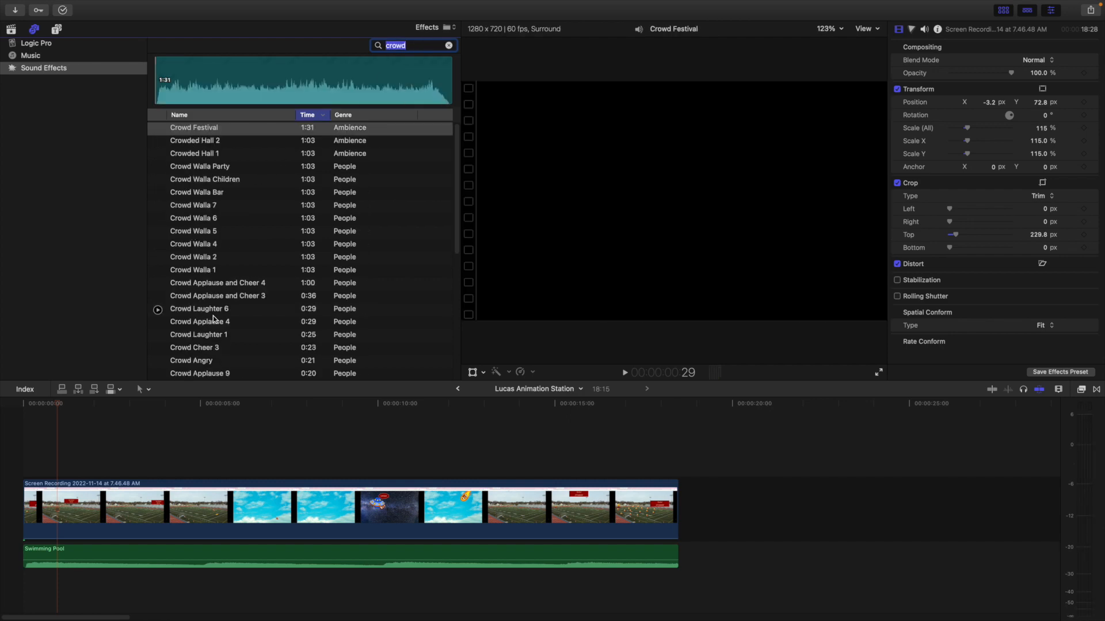
scroll(213, 253, "down", 2)
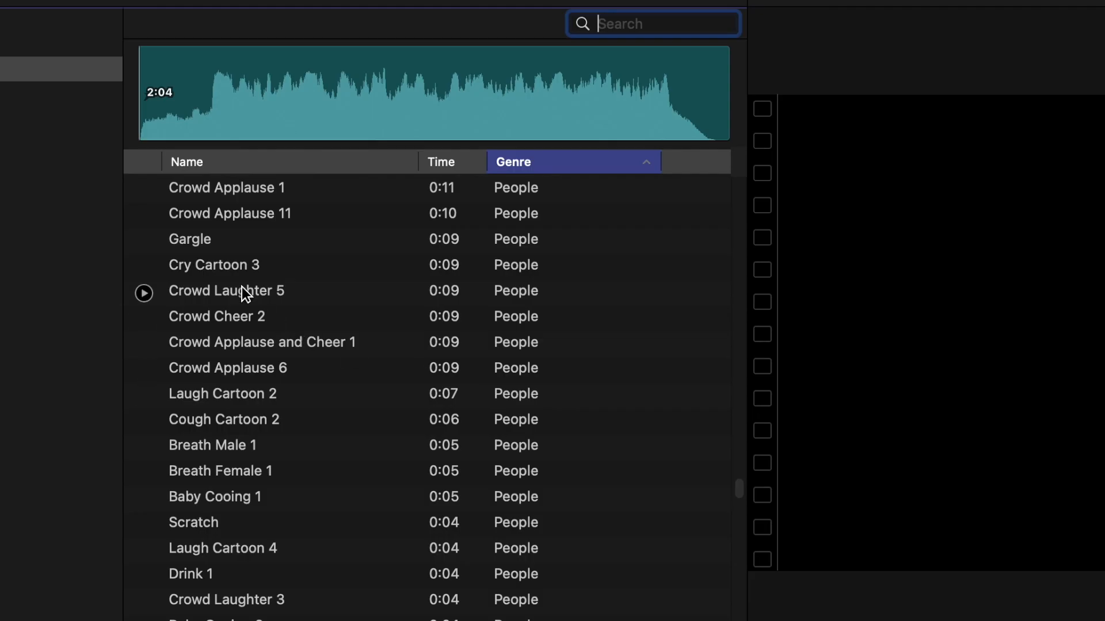
left_click(206, 175)
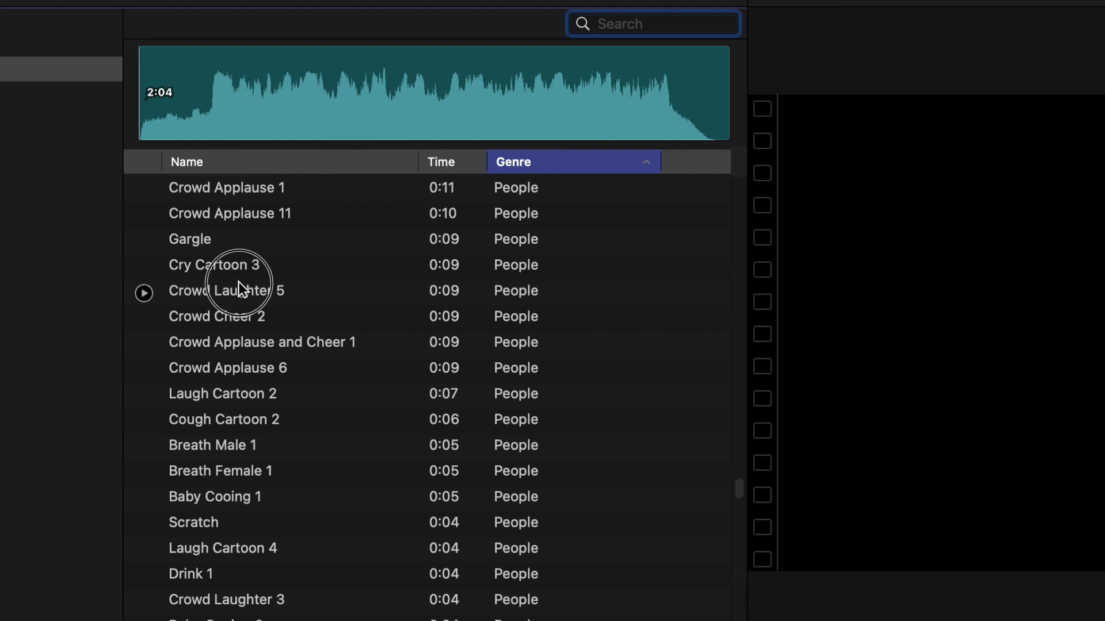
Preview People sound effects such as Crowd Applause 11, Laugh Cartoon 1 and Crowd Cheer 1
left_click(230, 213)
scroll(236, 230, "up", 2)
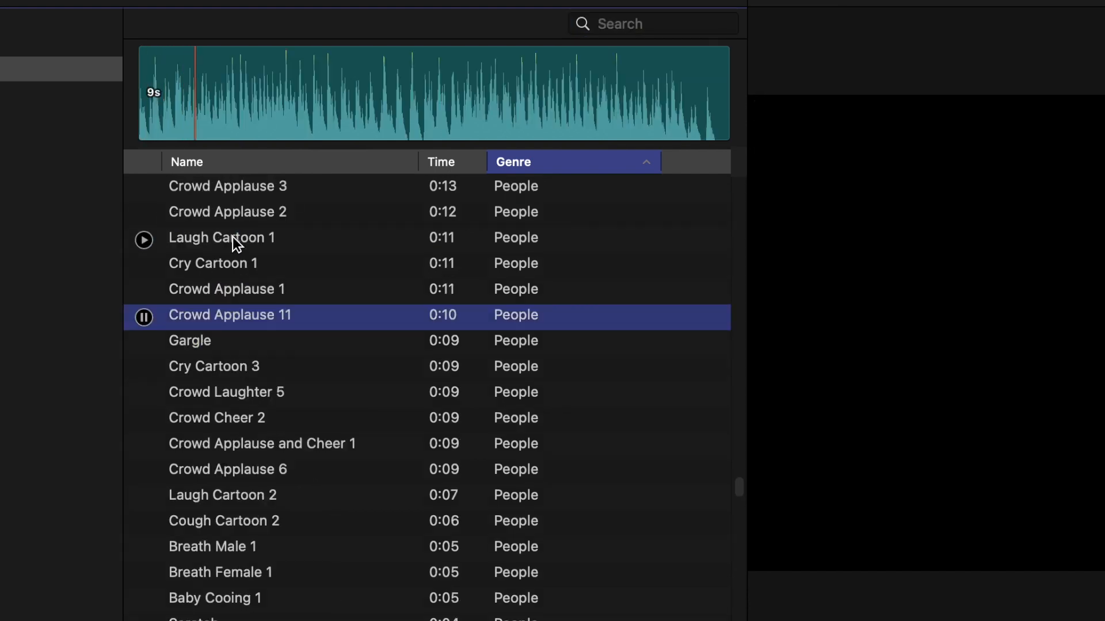
left_click(235, 238)
scroll(233, 239, "up", 5)
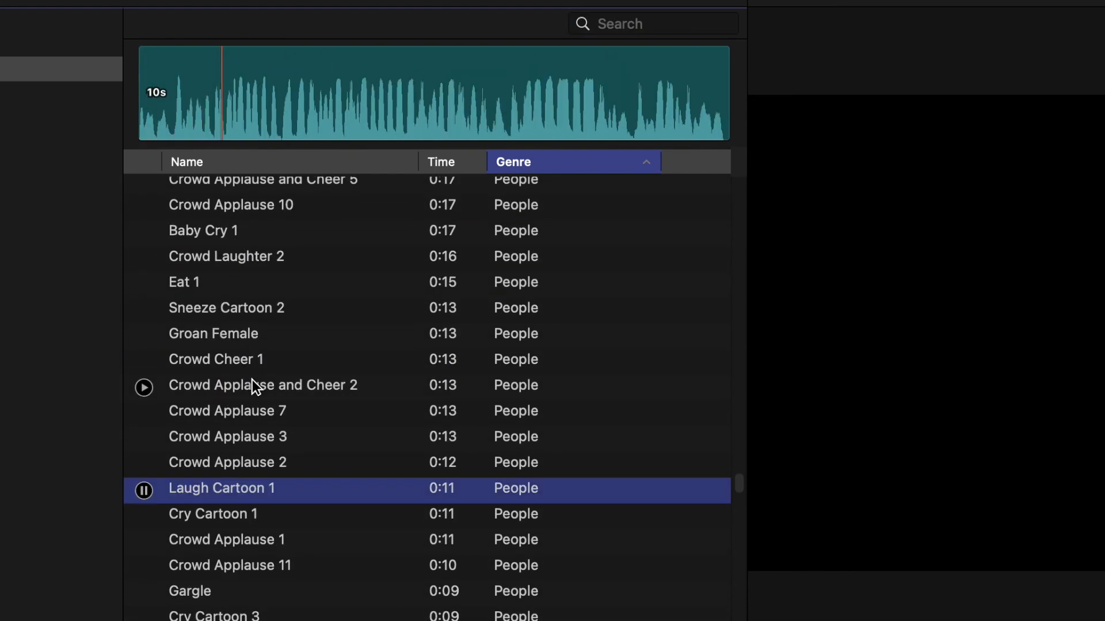
left_click(250, 385)
left_click(236, 343)
left_click(239, 360)
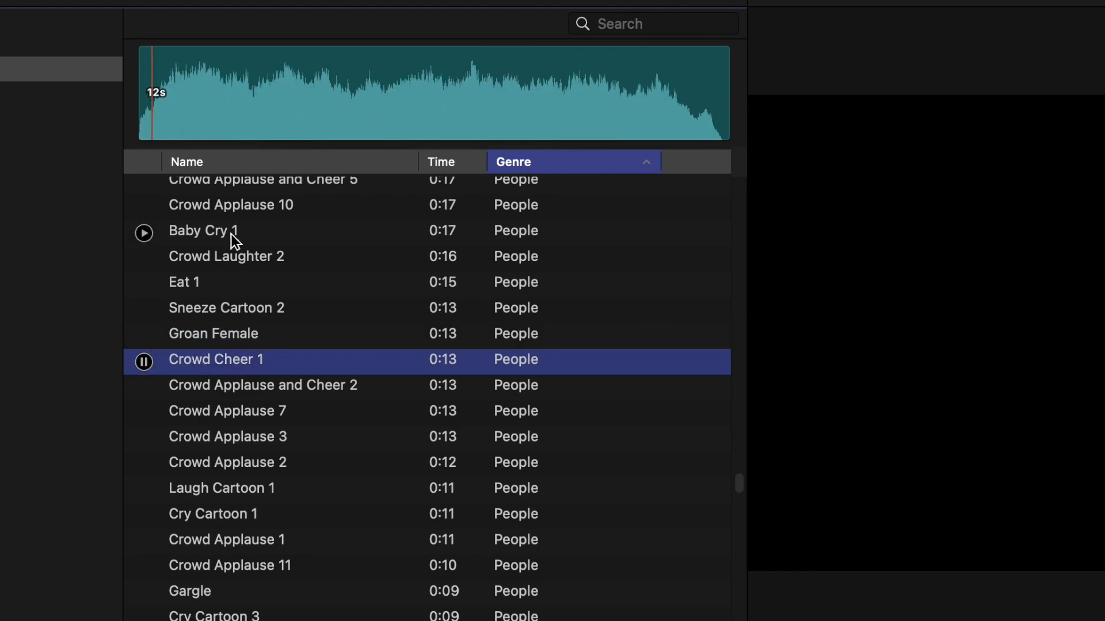
Preview Crowd Applause and Cheer 4 and add it beneath the video at the start of the timeline
scroll(233, 245, "up", 8)
left_click(229, 254)
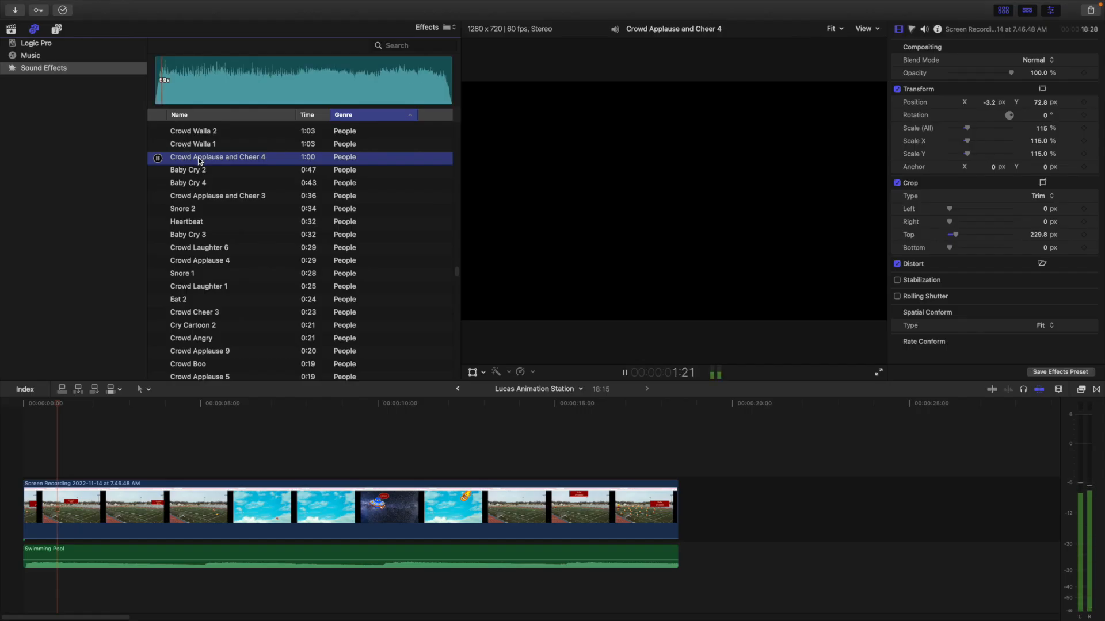
key("space")
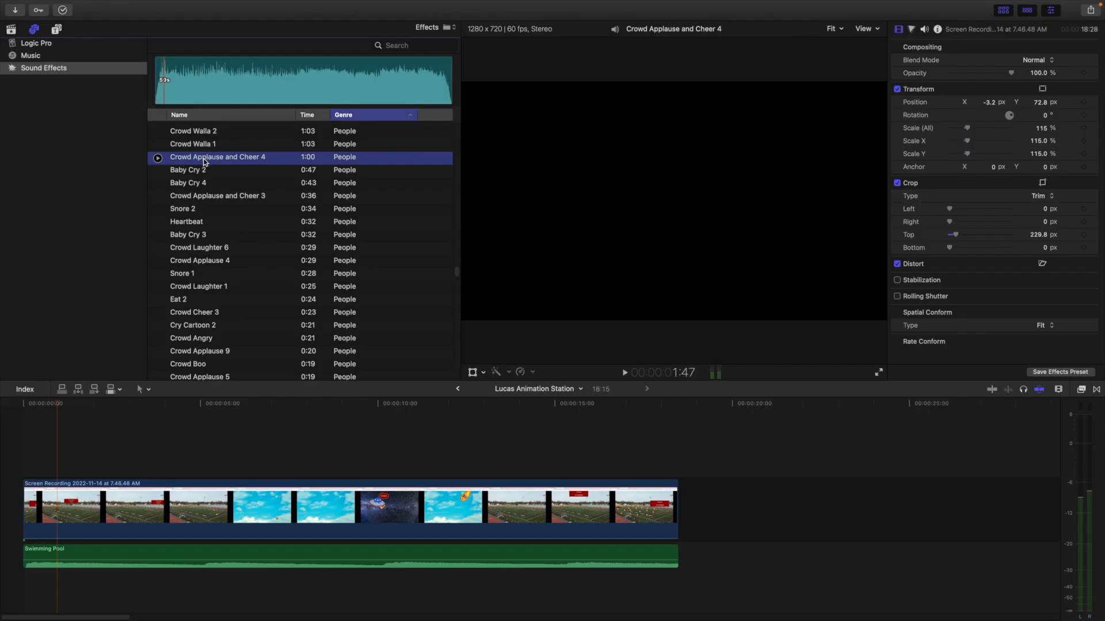
left_click_drag(203, 162, 33, 555)
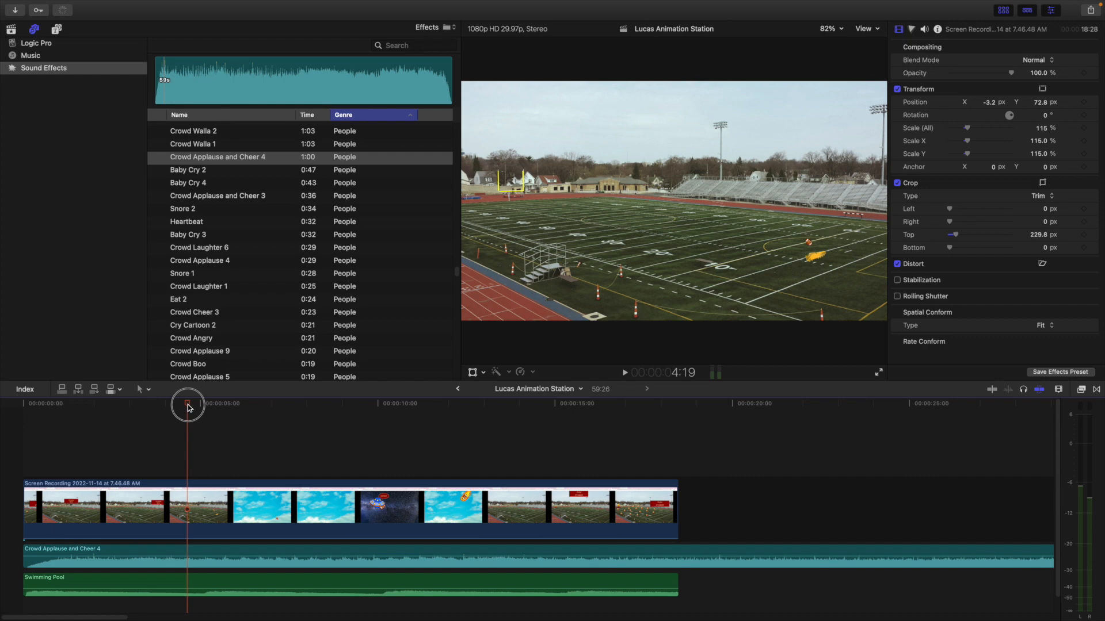
Search the sound effects for "kick" and place Football Kick with its peak at 4:06 on the timeline
left_click_drag(189, 406, 173, 406)
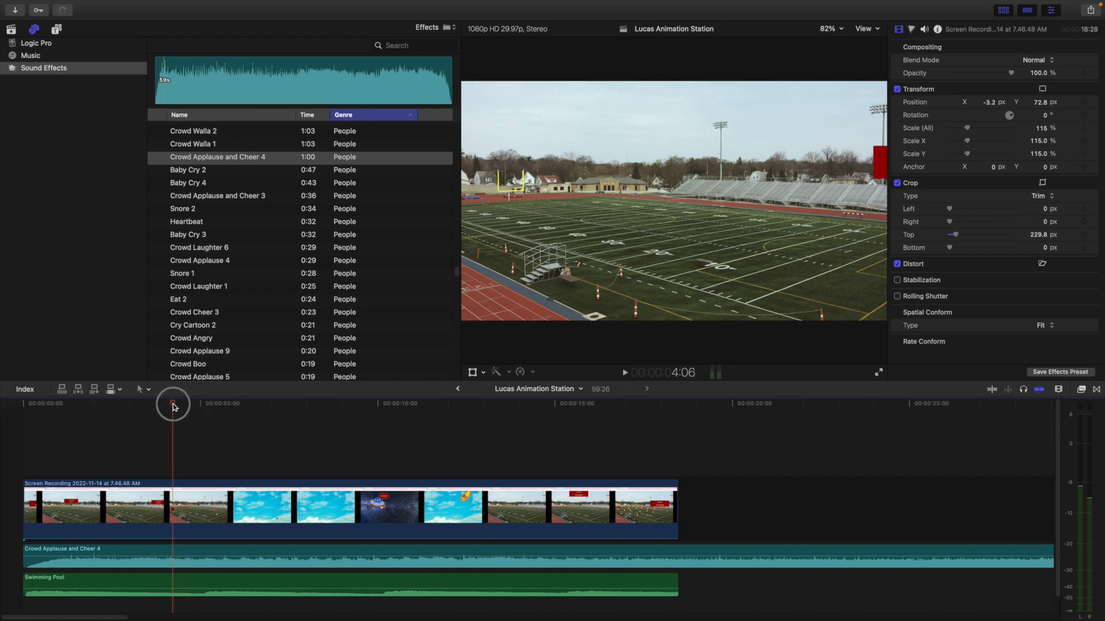
left_click(170, 550)
left_click(171, 510)
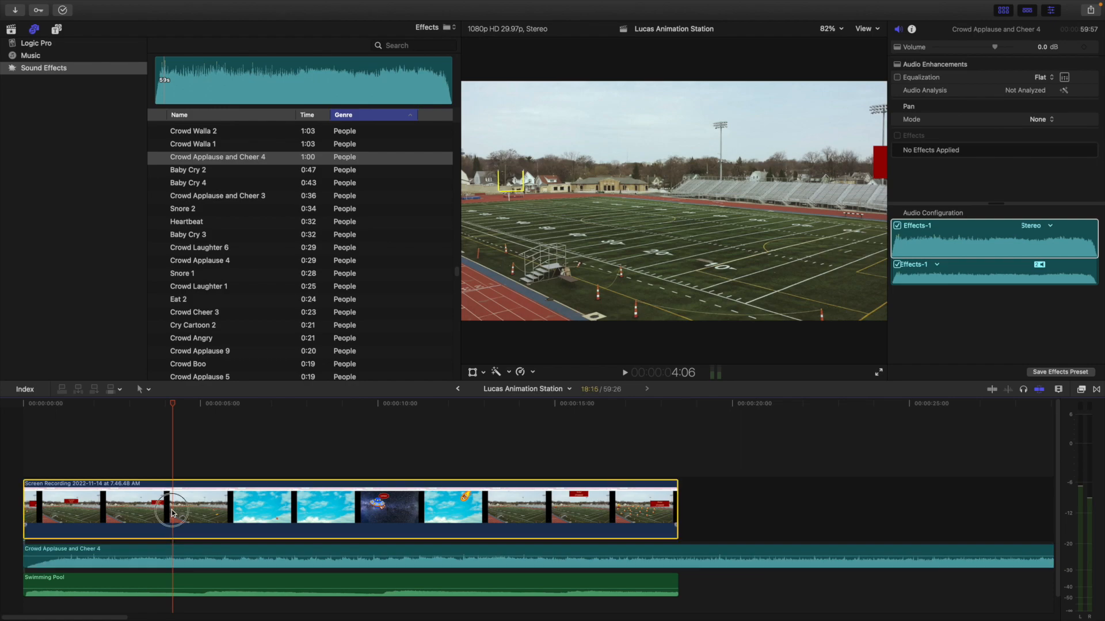
left_click(396, 45)
type("kick")
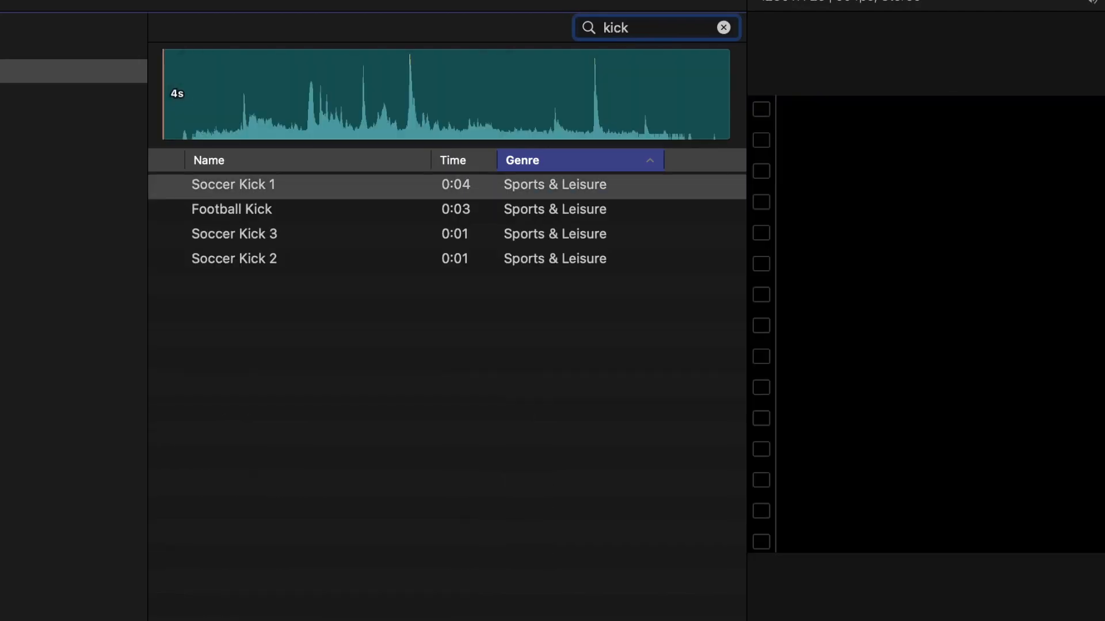
left_click(267, 211)
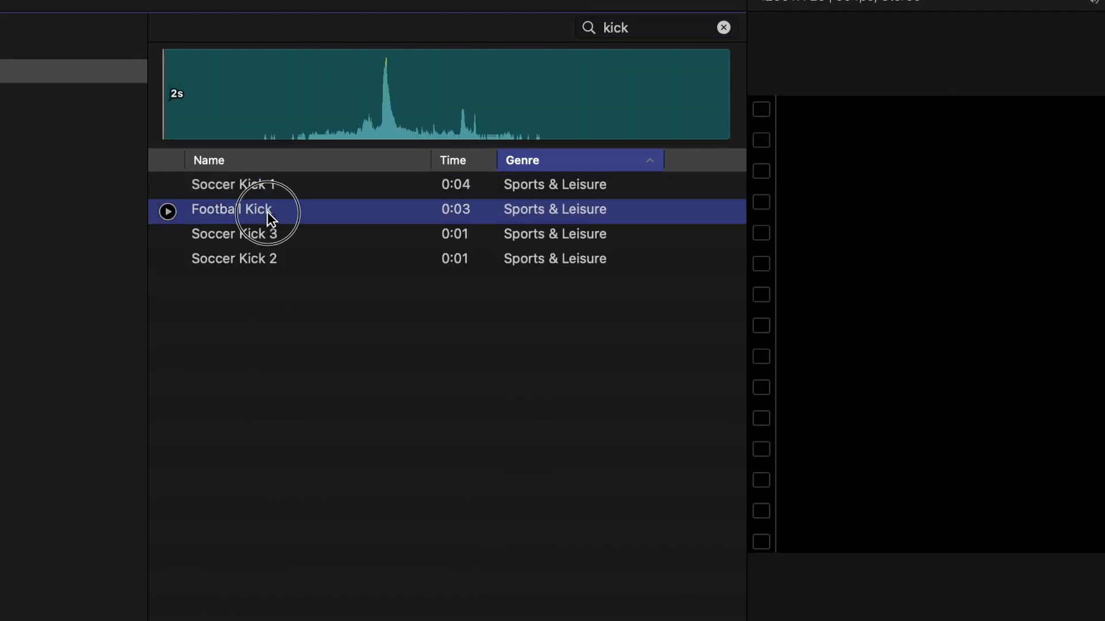
left_click_drag(267, 211, 138, 587)
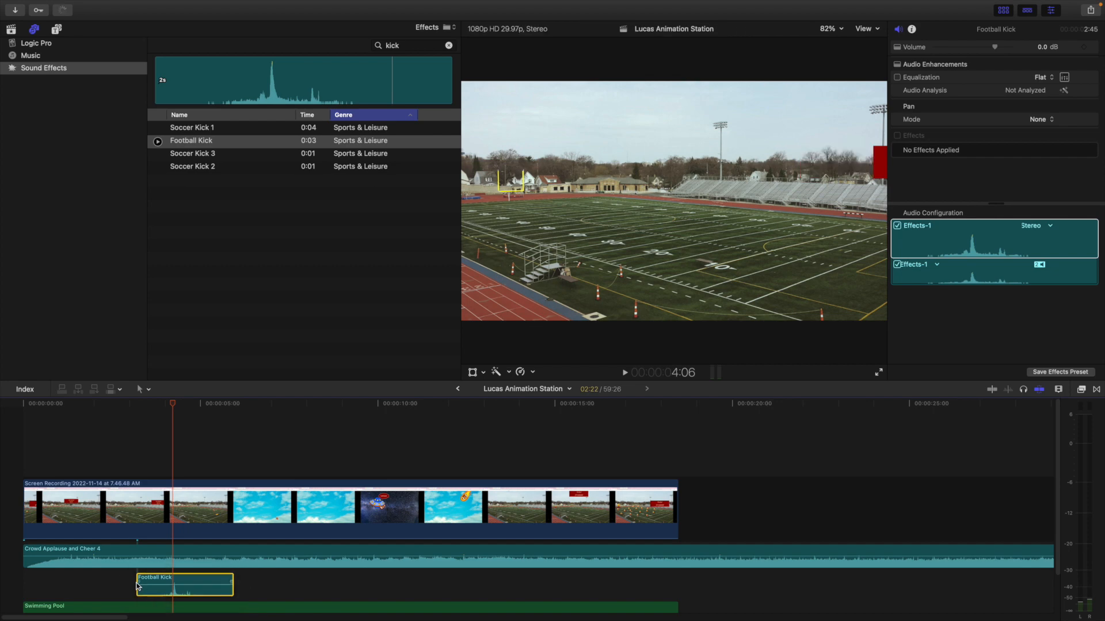
Search for "airplane", place Airplane Prop Pass overlapping the end of the Football Kick clip, and play the result
left_click(143, 438)
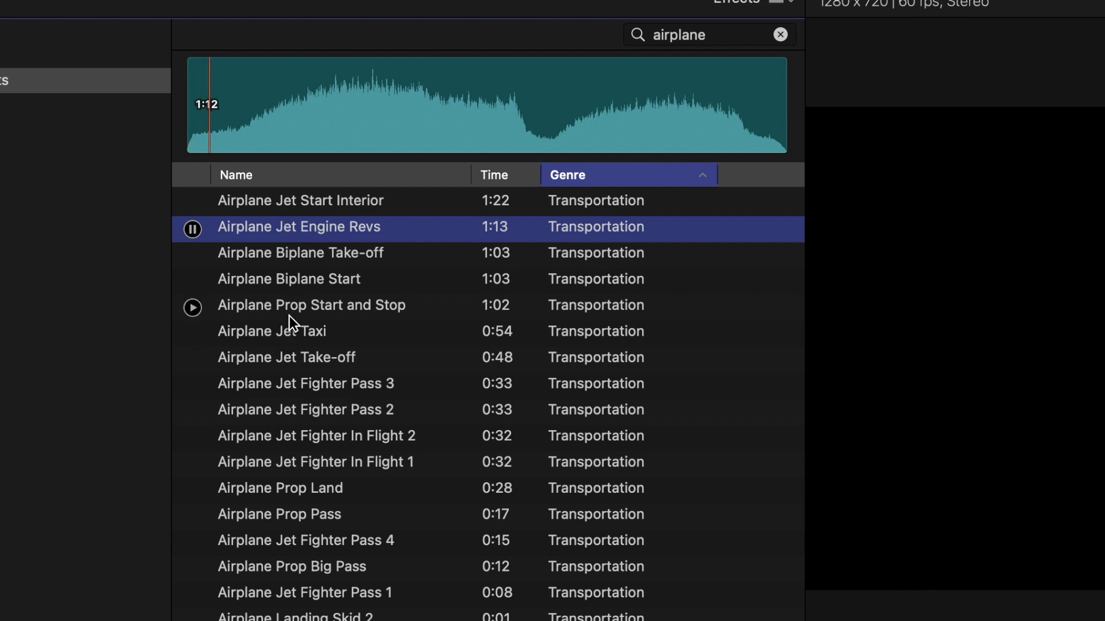
left_click(292, 512)
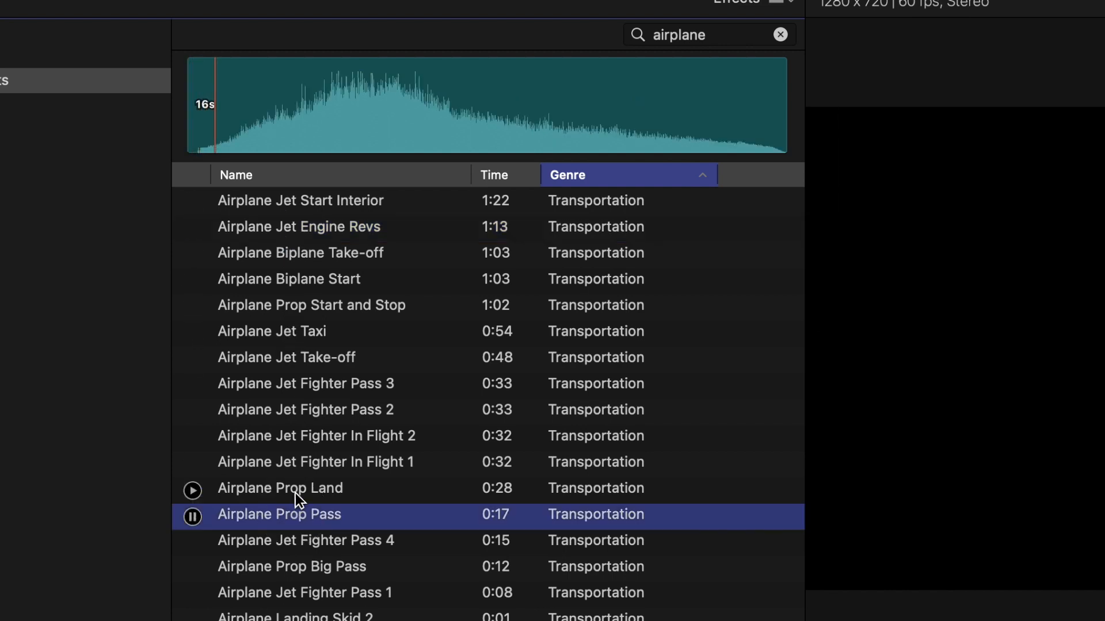
key("space")
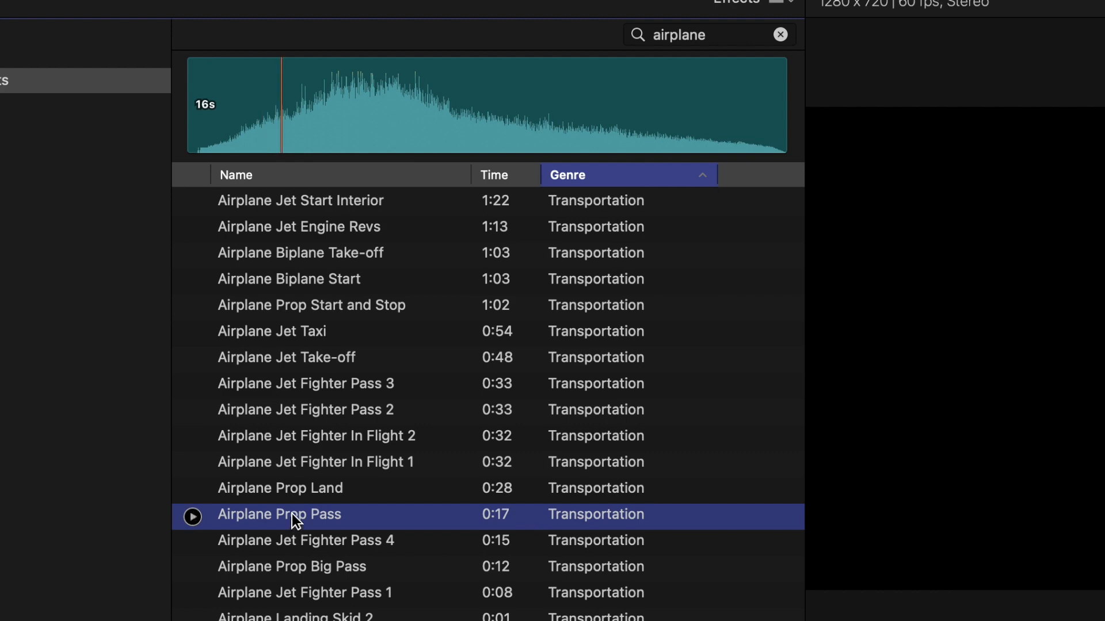
left_click_drag(288, 578, 269, 578)
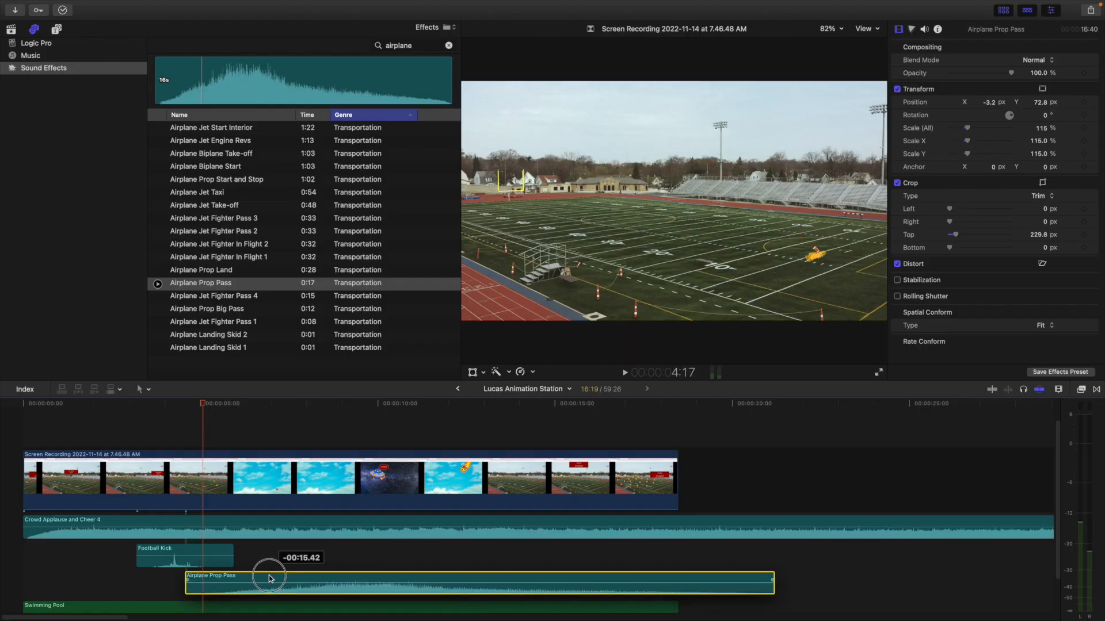
key("space")
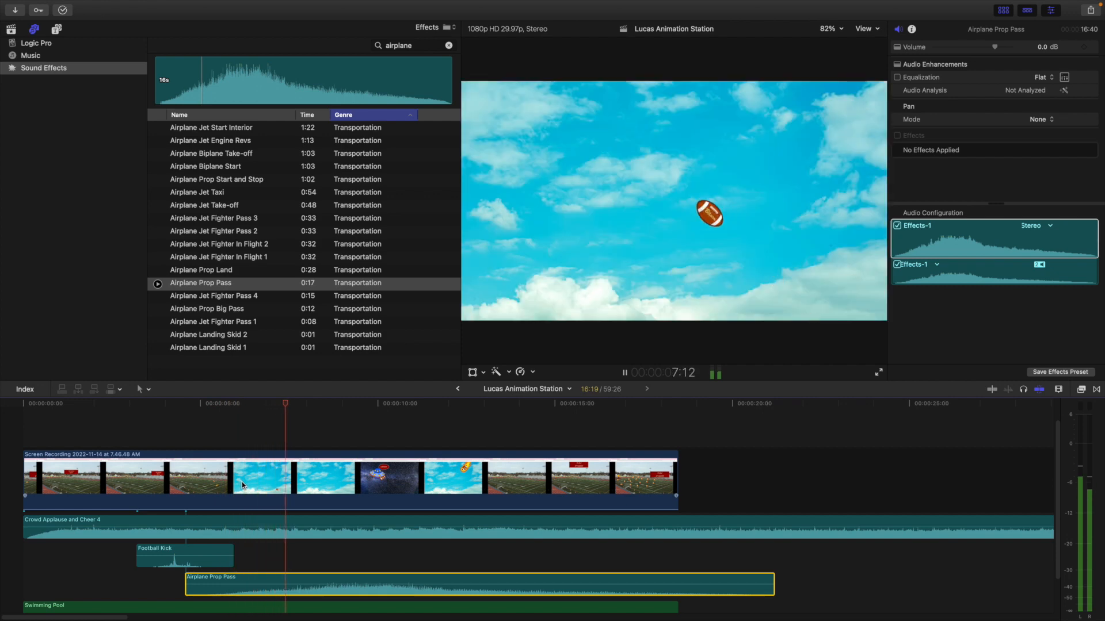
key("space")
Split the Crowd Applause and Cheer 4 clip shortly after the sky scene begins and delete the remainder
left_click(236, 403)
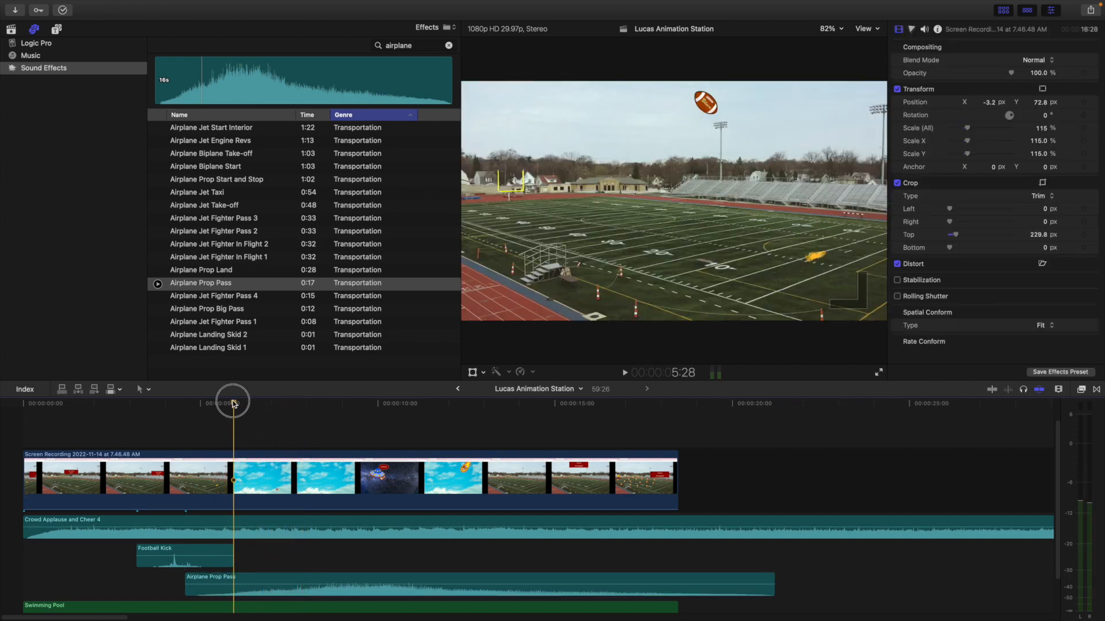
left_click_drag(236, 406, 251, 407)
left_click(273, 519)
key("super+b")
left_click(273, 519)
key("Delete")
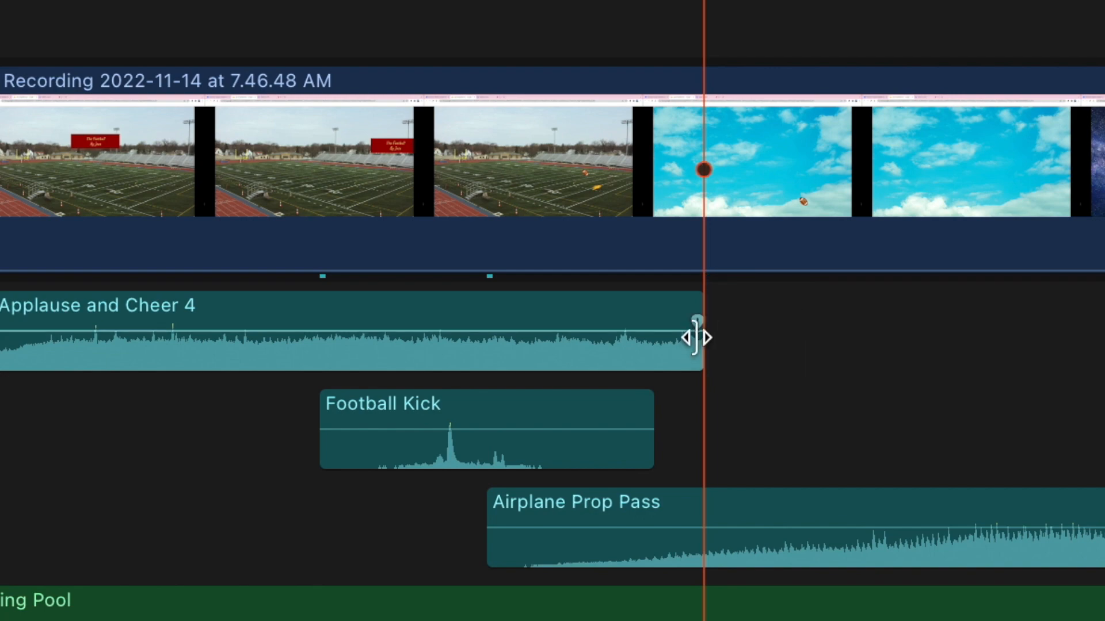
Add a short fade-out at the end of the Crowd Applause and Cheer 4 clip and play the result
left_click_drag(696, 323, 638, 302)
left_click(201, 430)
key("space")
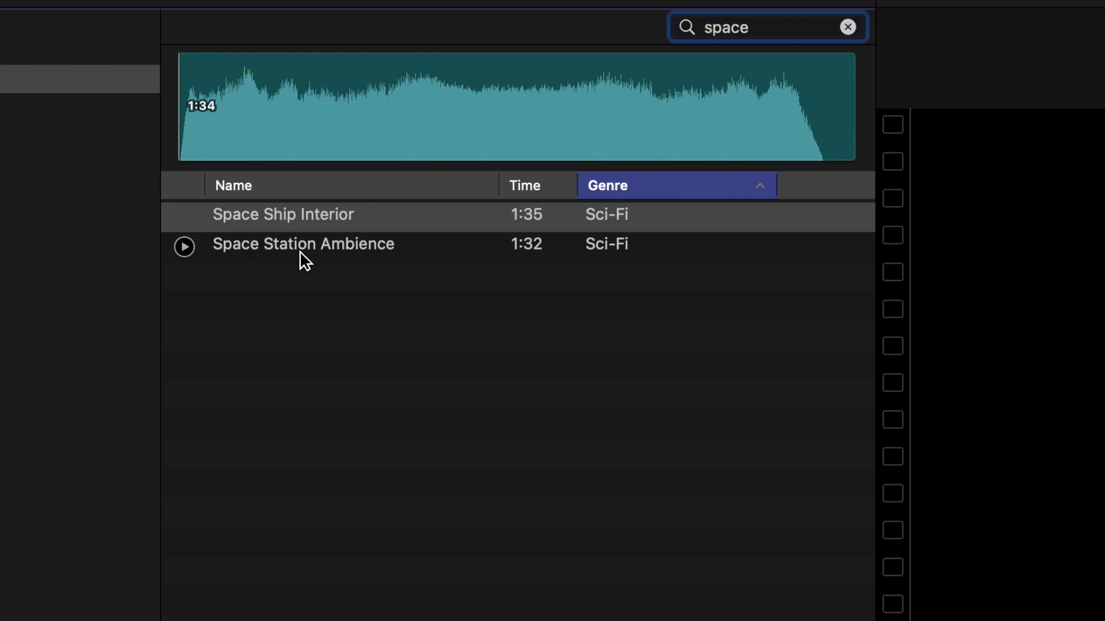
Search the sound effects for "space", preview the matches, and place Space Ship Interior at about 8 seconds, before the space scene
left_click(301, 246)
left_click(305, 218)
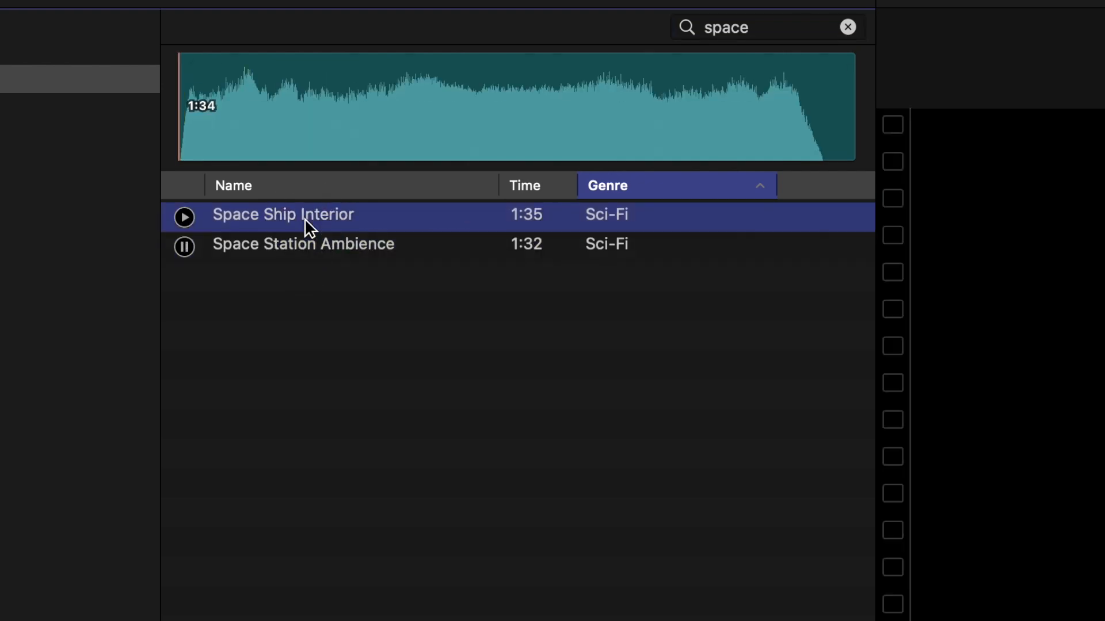
left_click(374, 45)
left_click(256, 127)
key("space")
left_click_drag(250, 132, 312, 527)
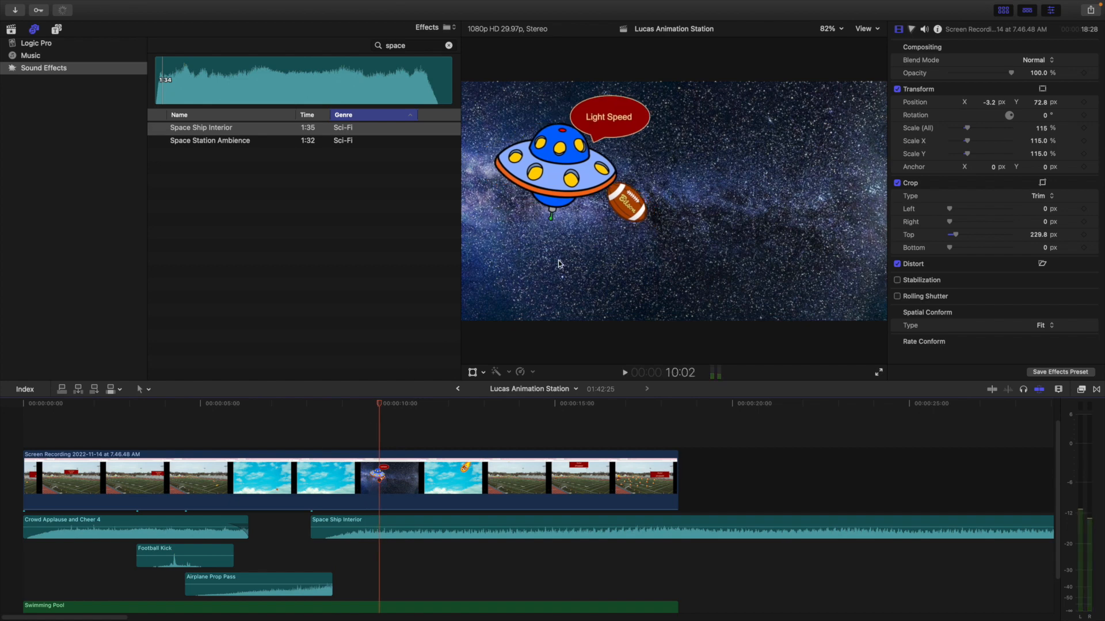
Search the sound effects for "glass" and preview Debris Glass 05, Debris Glass 01 and Debris Glass 04
left_click_drag(412, 45, 376, 43)
key("BackSpace")
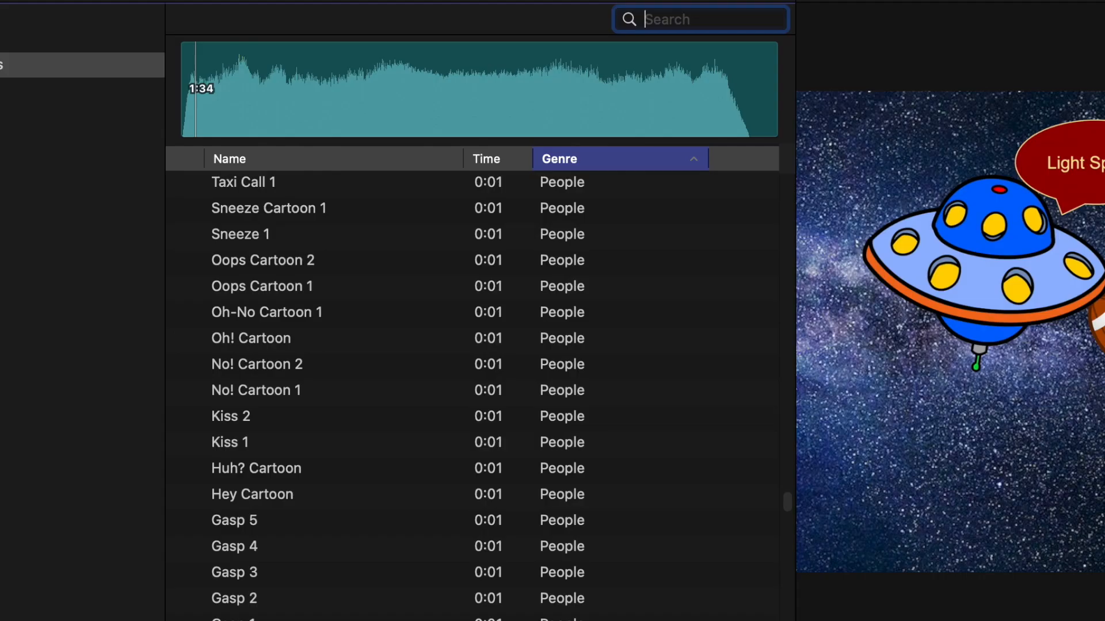
type("glass")
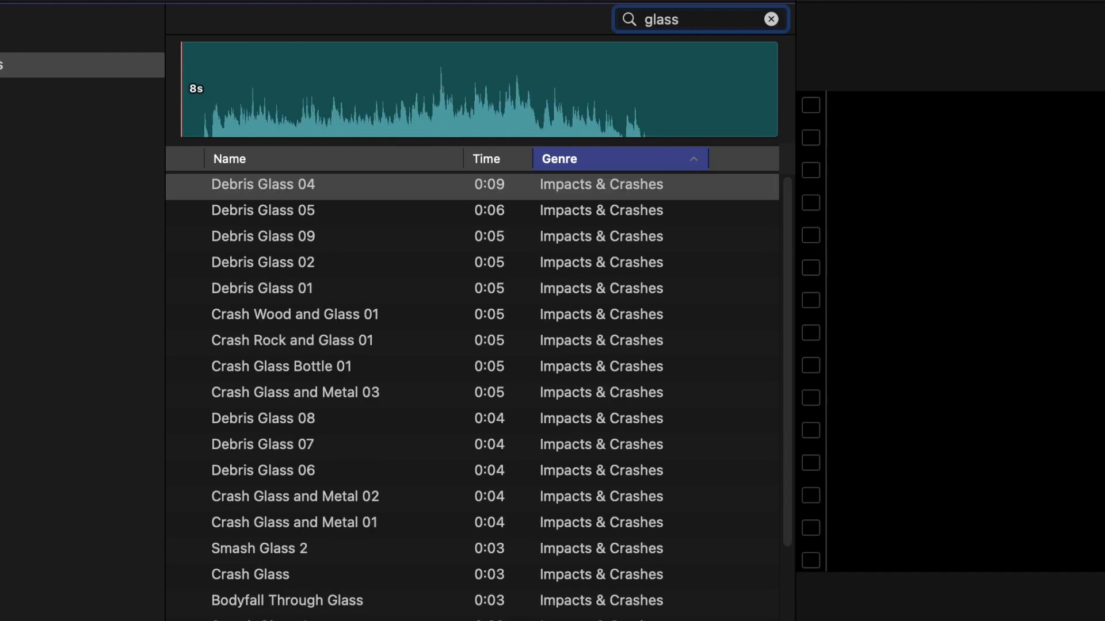
left_click(302, 215)
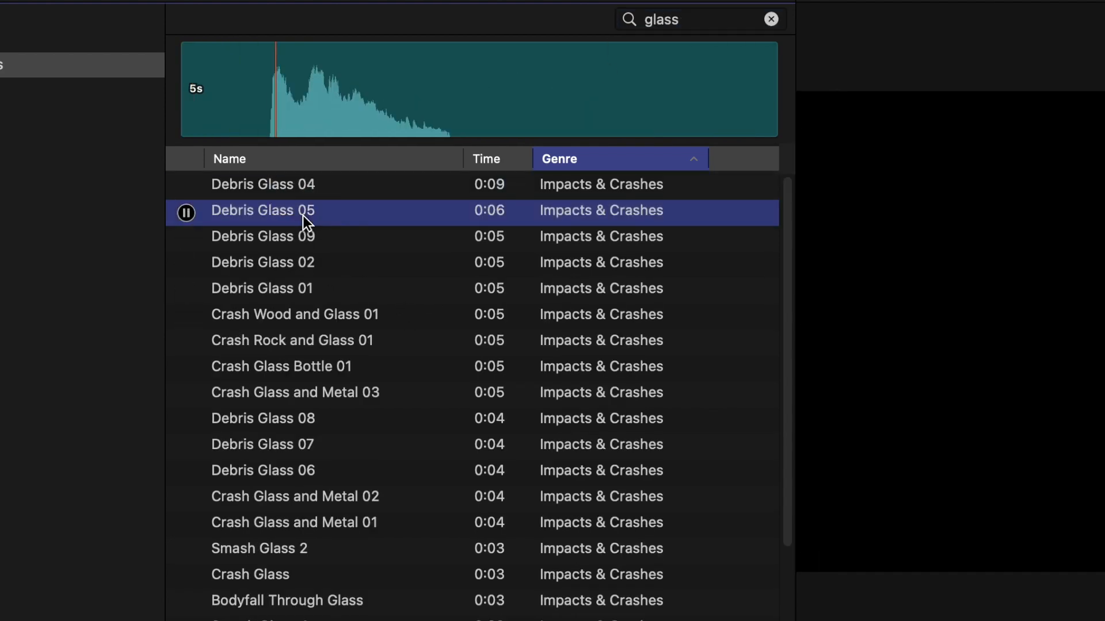
left_click(271, 289)
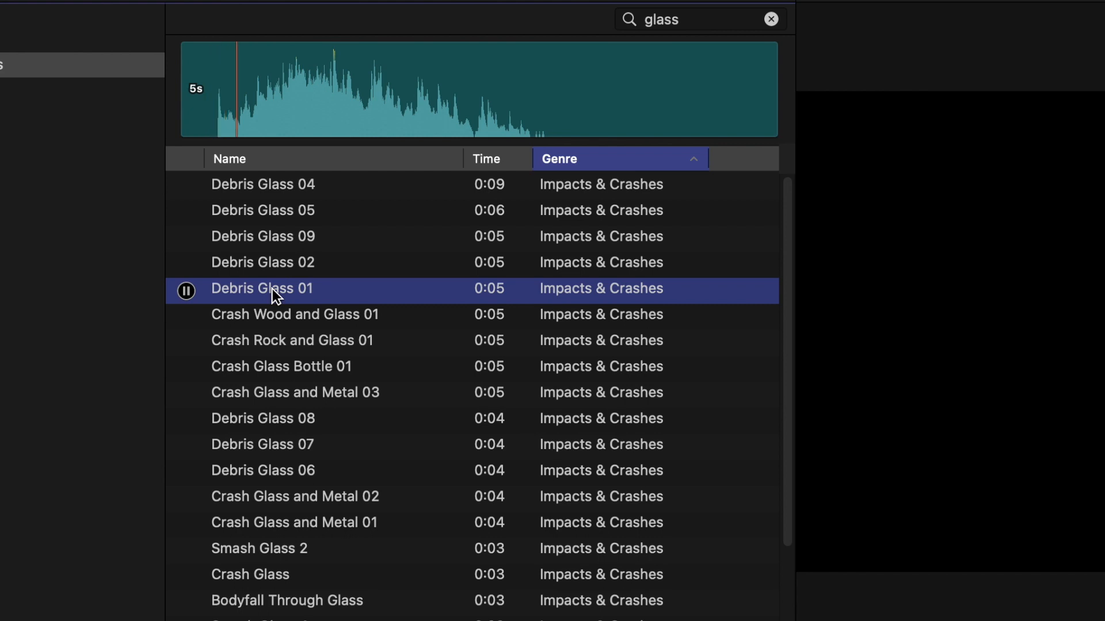
left_click(270, 189)
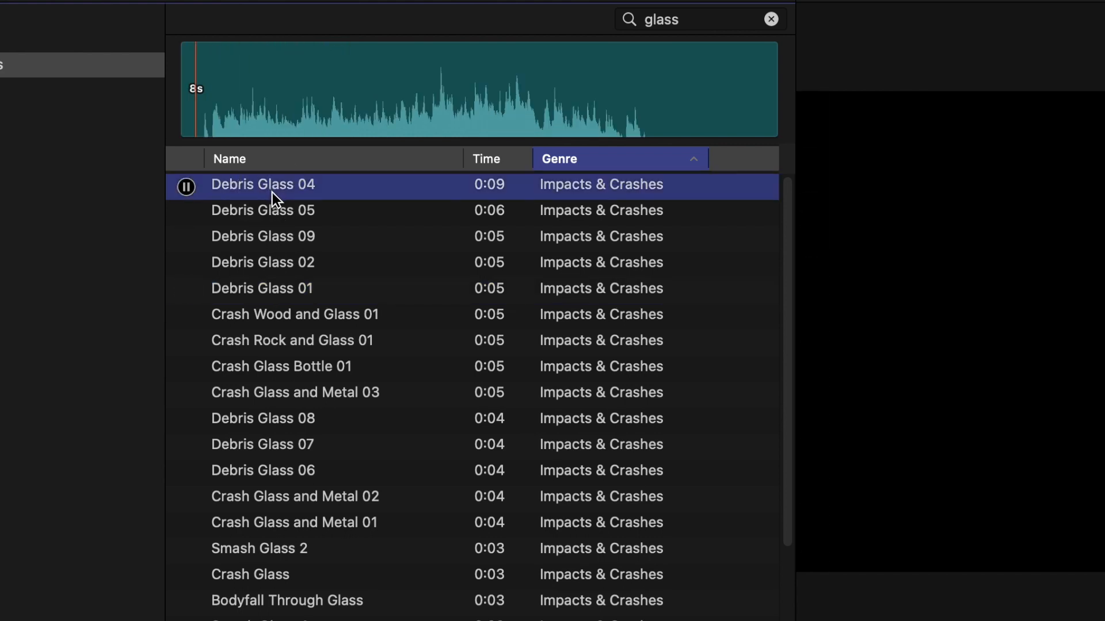
Place Crash Glass and Metal 03 beneath Space Ship Interior at about 9:25, where the football meets the spaceship, and play it
left_click(283, 391)
left_click_drag(284, 391, 617, 620)
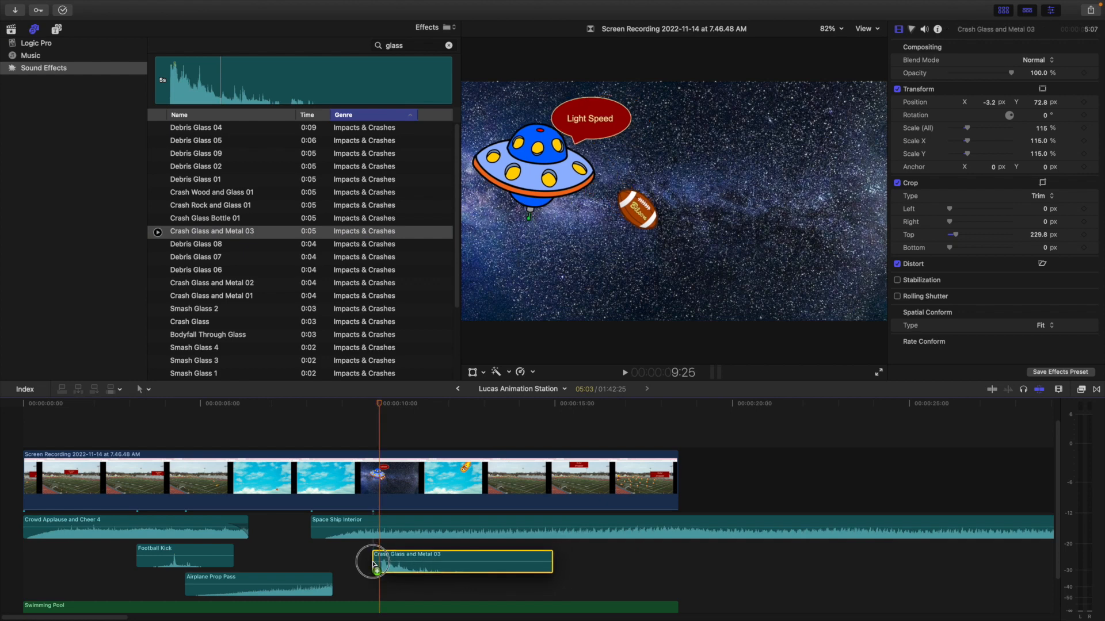
left_click_drag(372, 563, 372, 561)
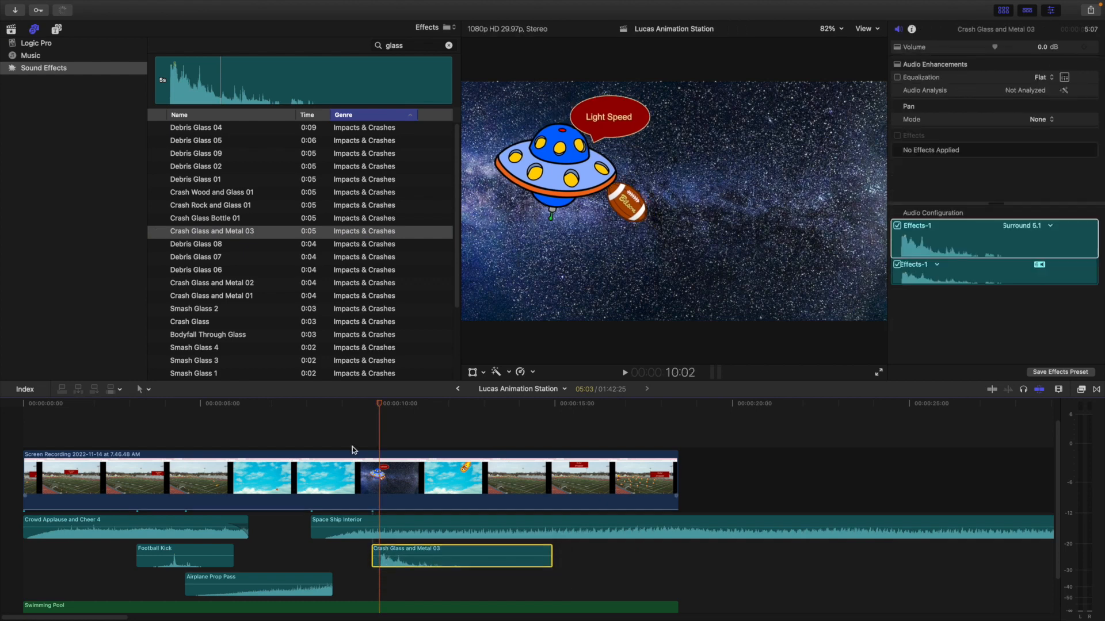
left_click(339, 426)
key("space")
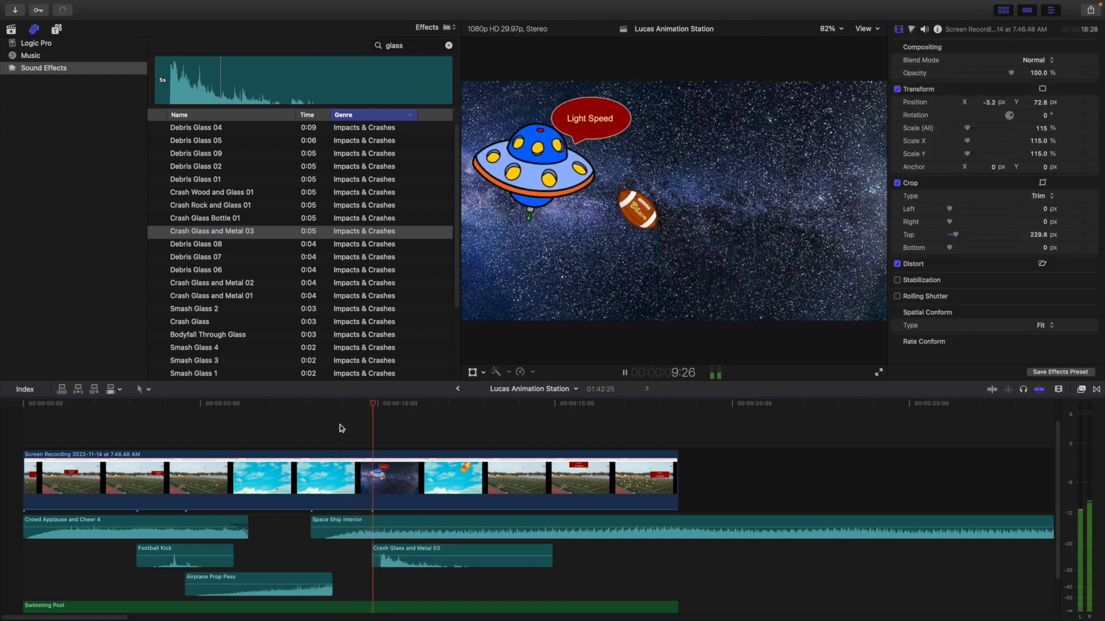
key("space")
Split the Space Ship Interior clip at 11:22 and delete the remainder
key("Left")
key("Left")
key("Left")
key("Left")
key("Left")
key("Left")
key("Left")
key("Left")
key("Left")
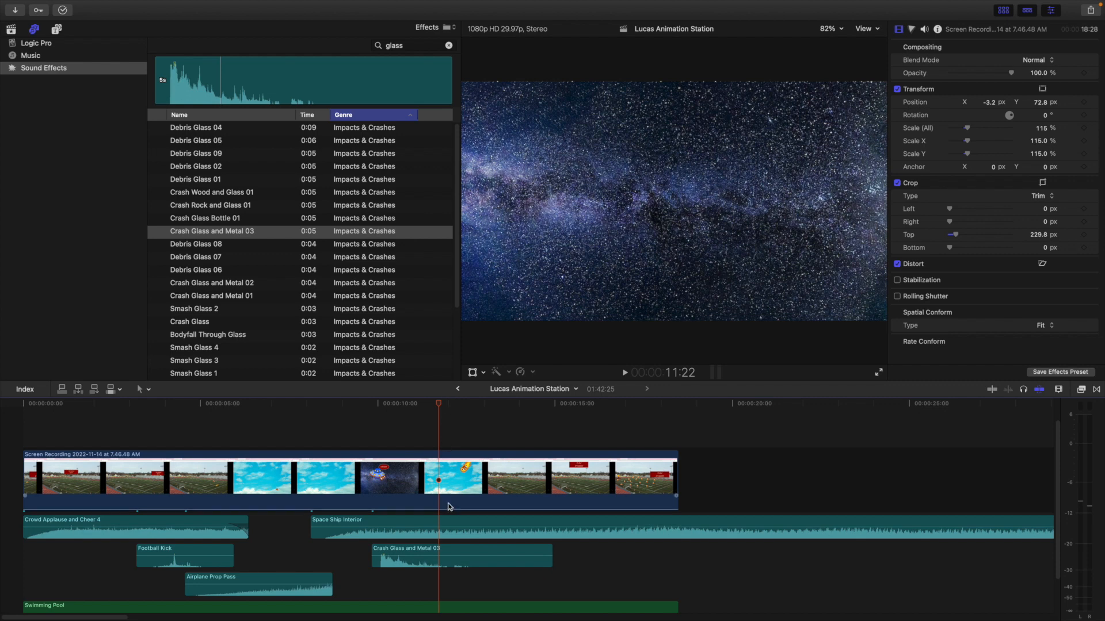
left_click(452, 526)
key("cmd+b")
left_click(463, 522)
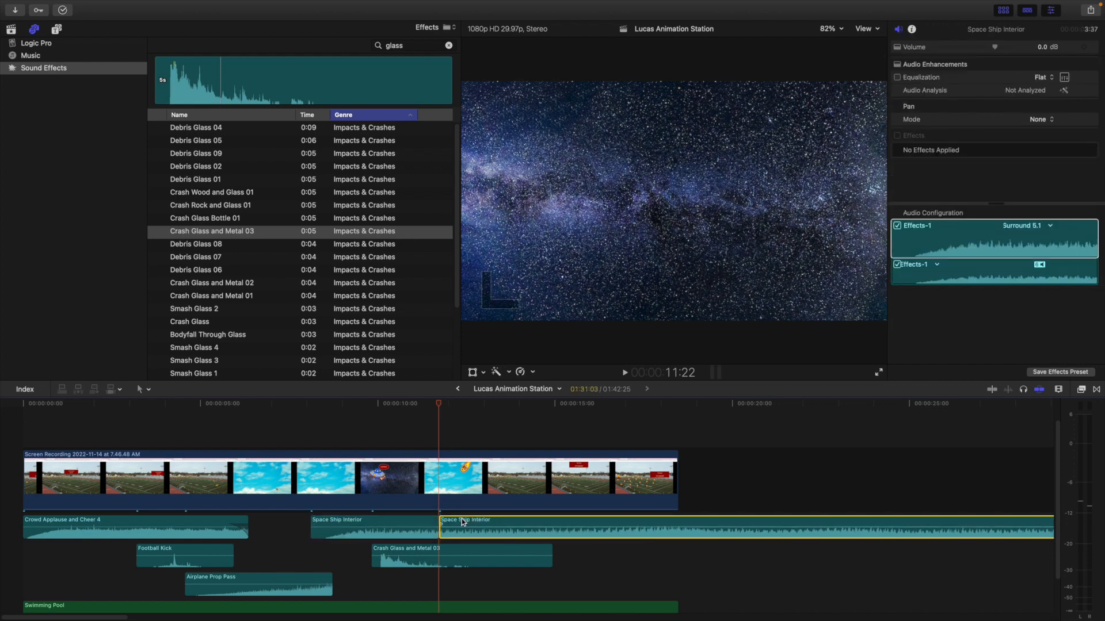
key("Delete")
Copy the Airplane Prop Pass clip, paste it at 11:22 and play that section
left_click(259, 575)
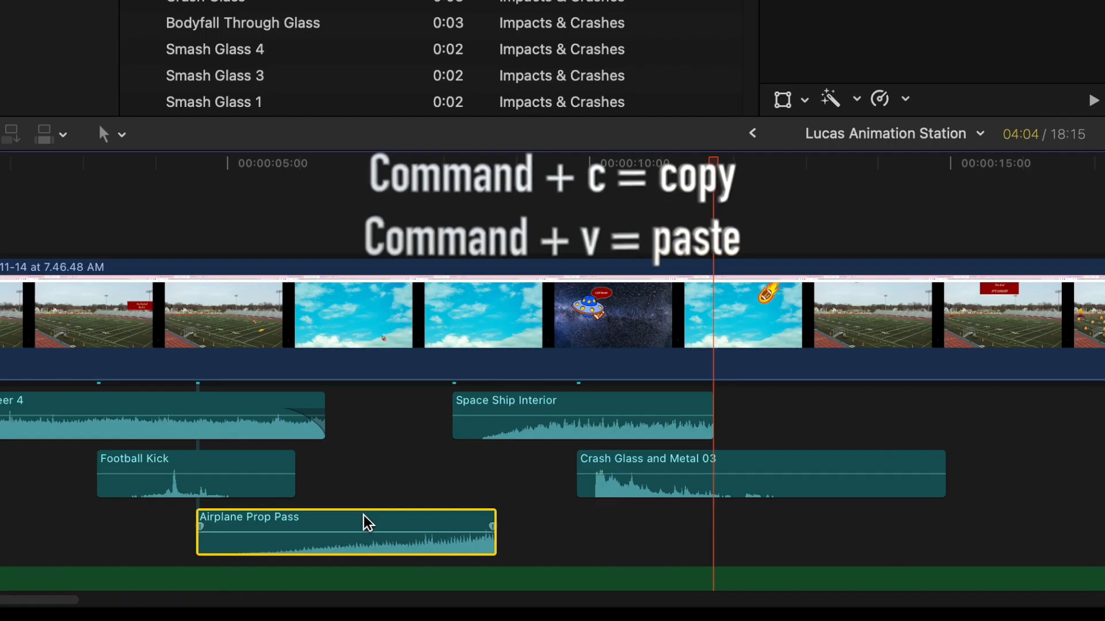
key("super+c")
key("super+v")
left_click(679, 184)
key("space")
Move the second Airplane Prop Pass clip earlier to start at about 10:12, checking its timing with playback
key("space")
left_click_drag(472, 585, 450, 577)
left_click(404, 416)
key("space")
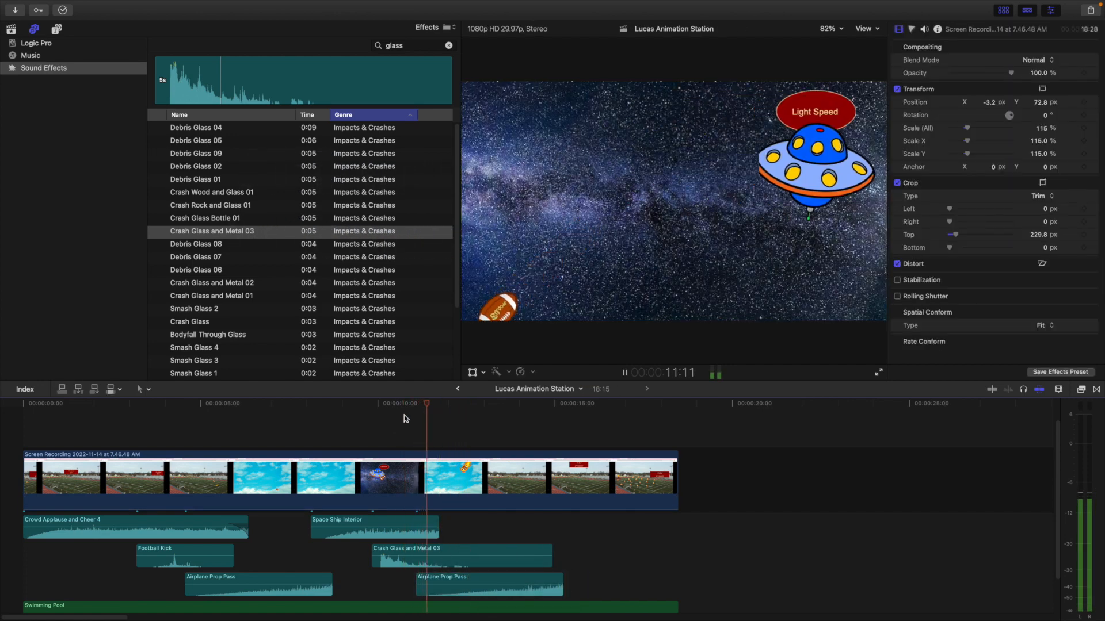
key("space")
left_click(475, 583)
left_click_drag(475, 583, 452, 583)
left_click(404, 429)
key("space")
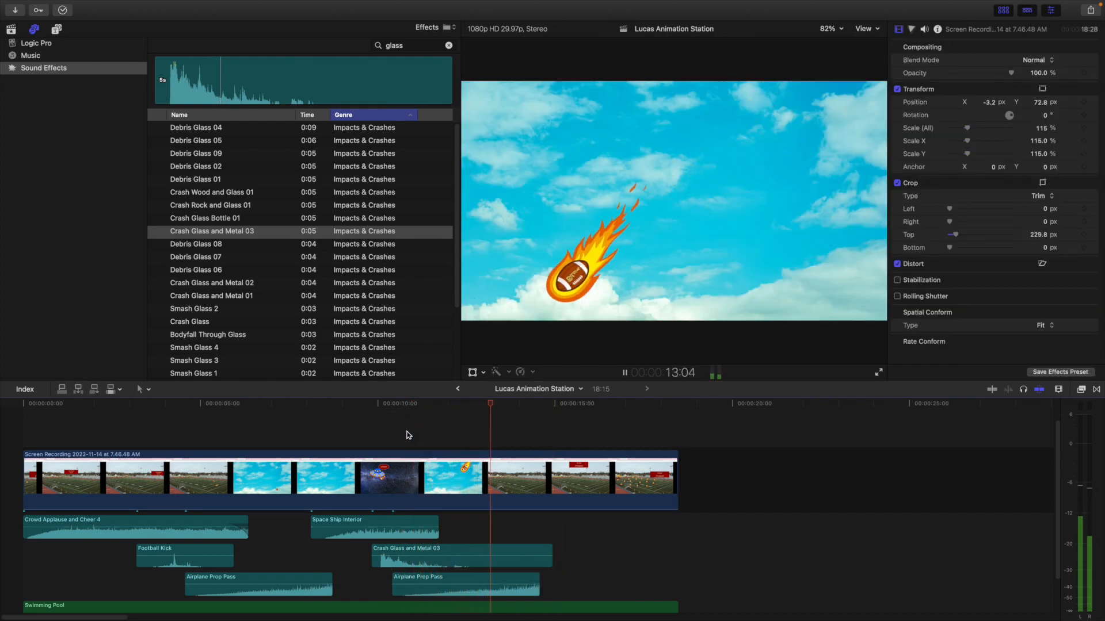
Trim the ends of the second Airplane Prop Pass and the Crash Glass and Metal 03 clips to 13:26
key("space")
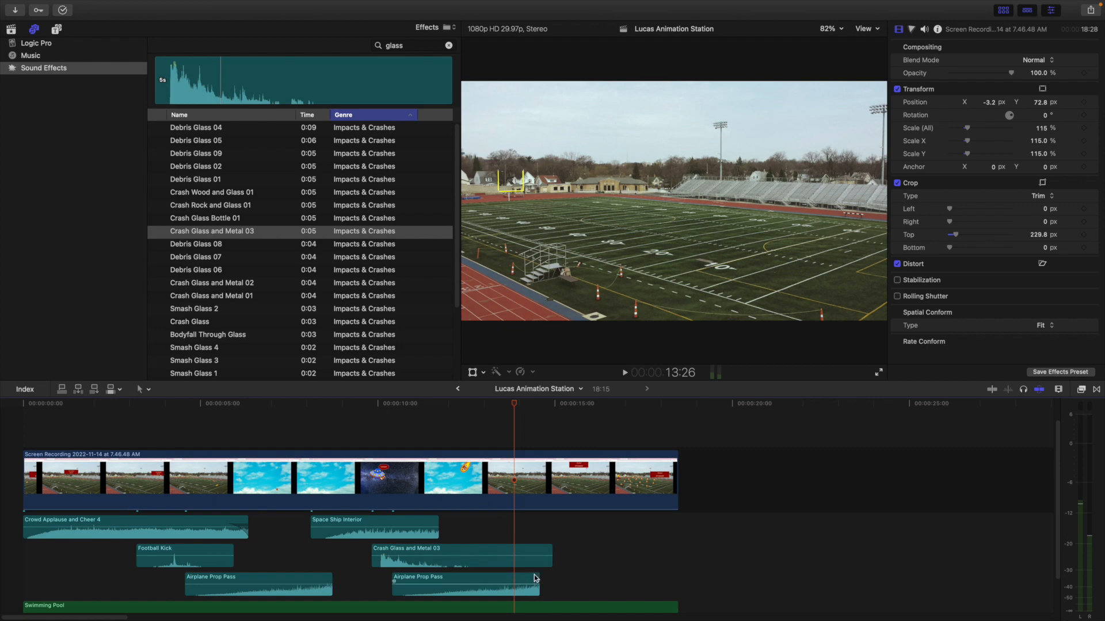
left_click_drag(538, 585, 513, 586)
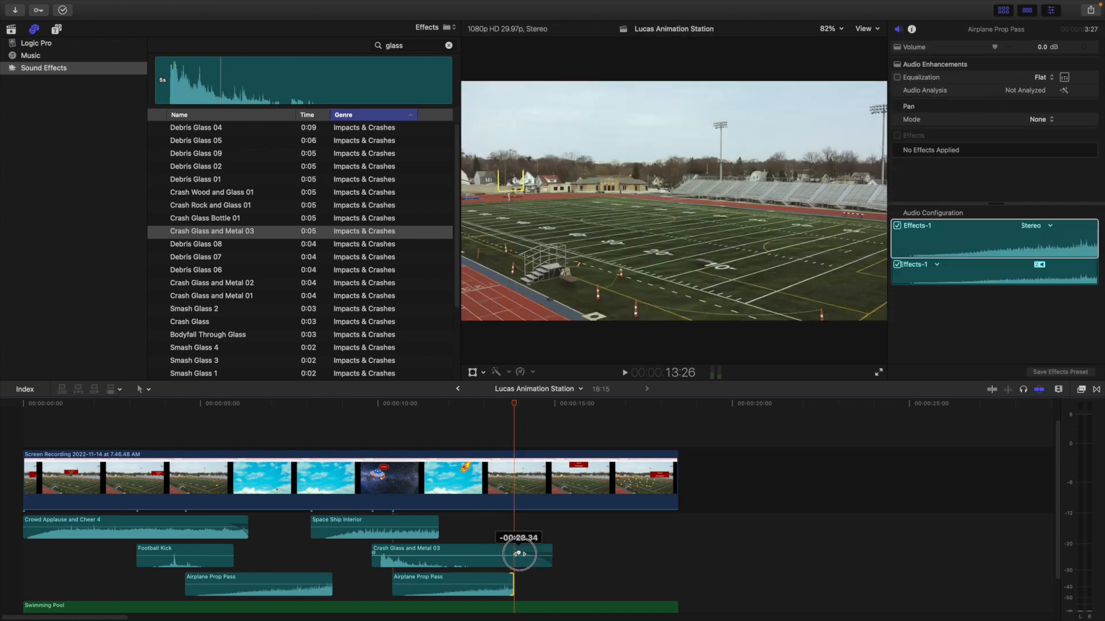
left_click_drag(551, 552, 513, 551)
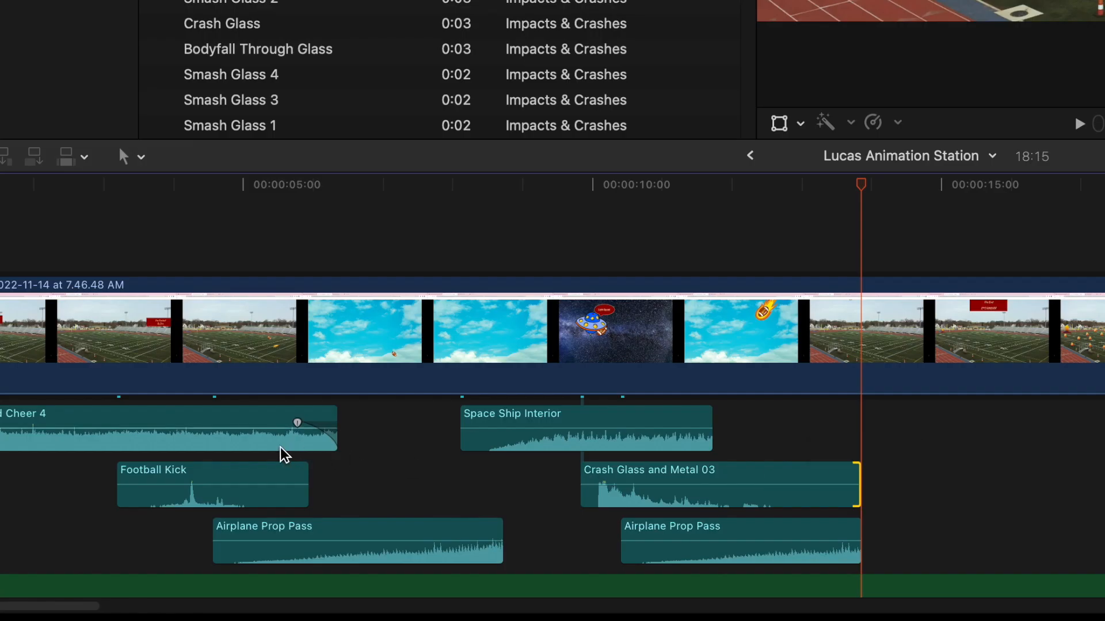
Copy the Crowd Applause and Cheer 4 clip and paste it at 13:26, where the football field returns
left_click(229, 475)
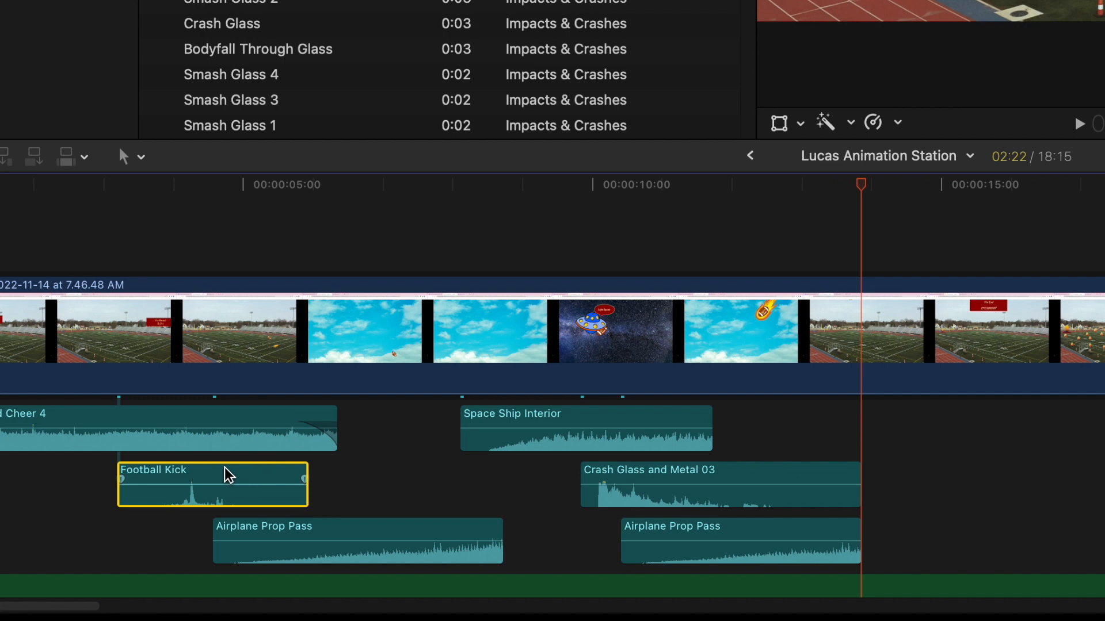
left_click(240, 428)
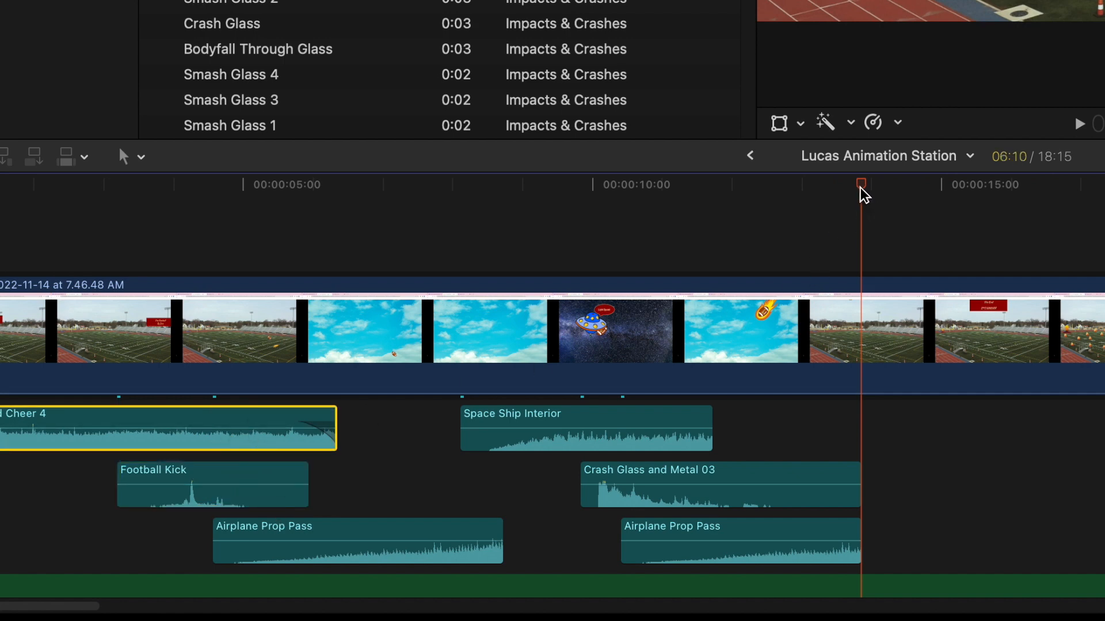
key("super+v")
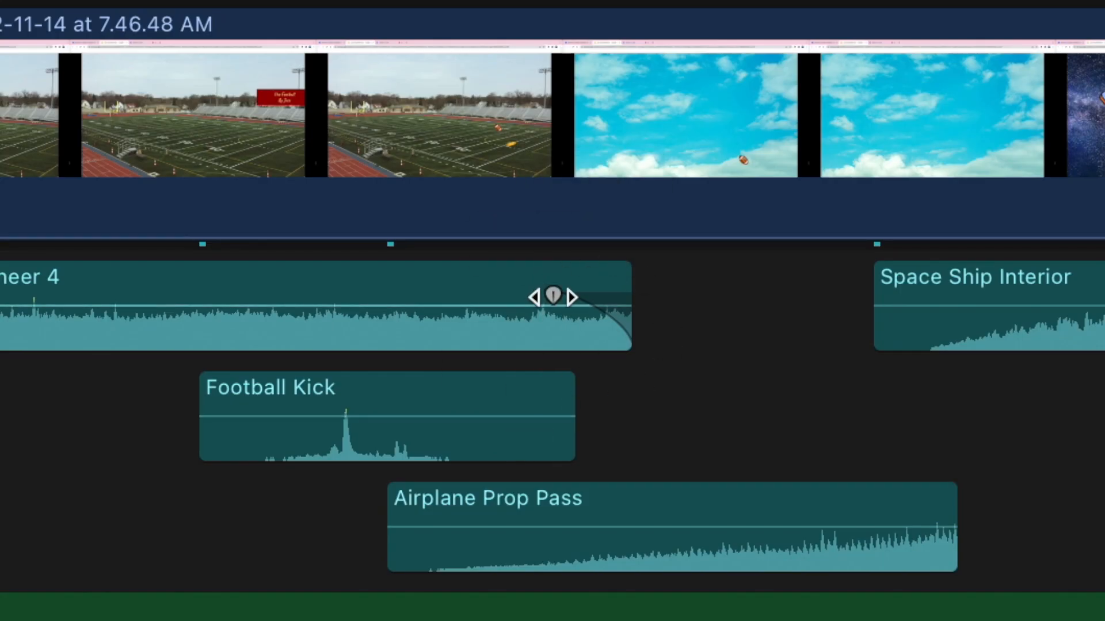
Remove the first Crowd Applause and Cheer 4 clip's fade-out, add a longer one, and play it
left_click_drag(553, 296, 663, 302)
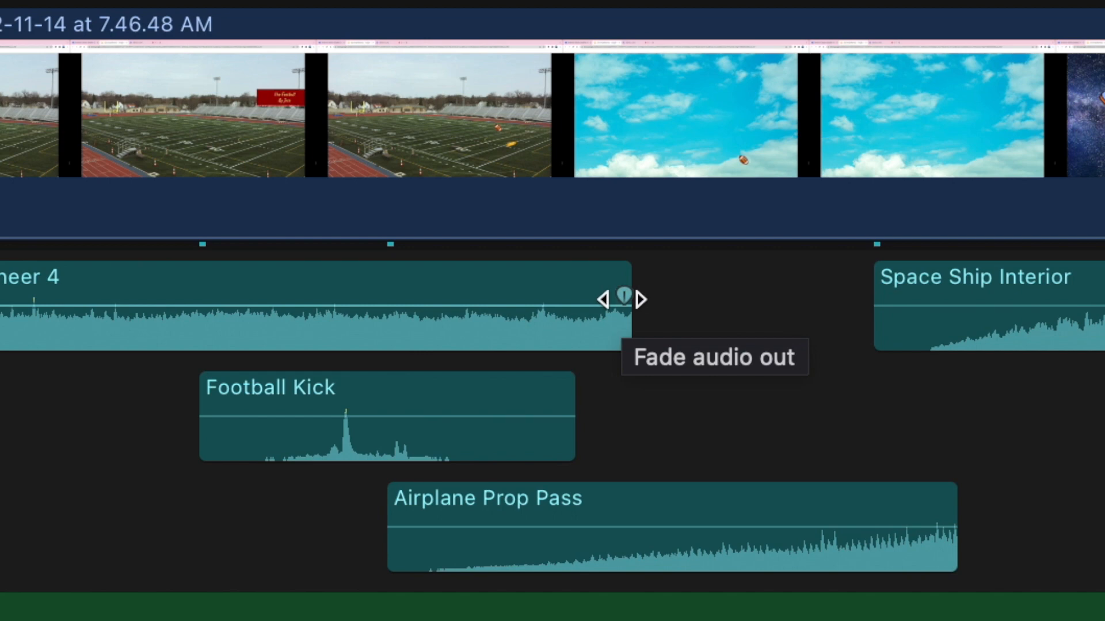
left_click_drag(623, 299, 460, 321)
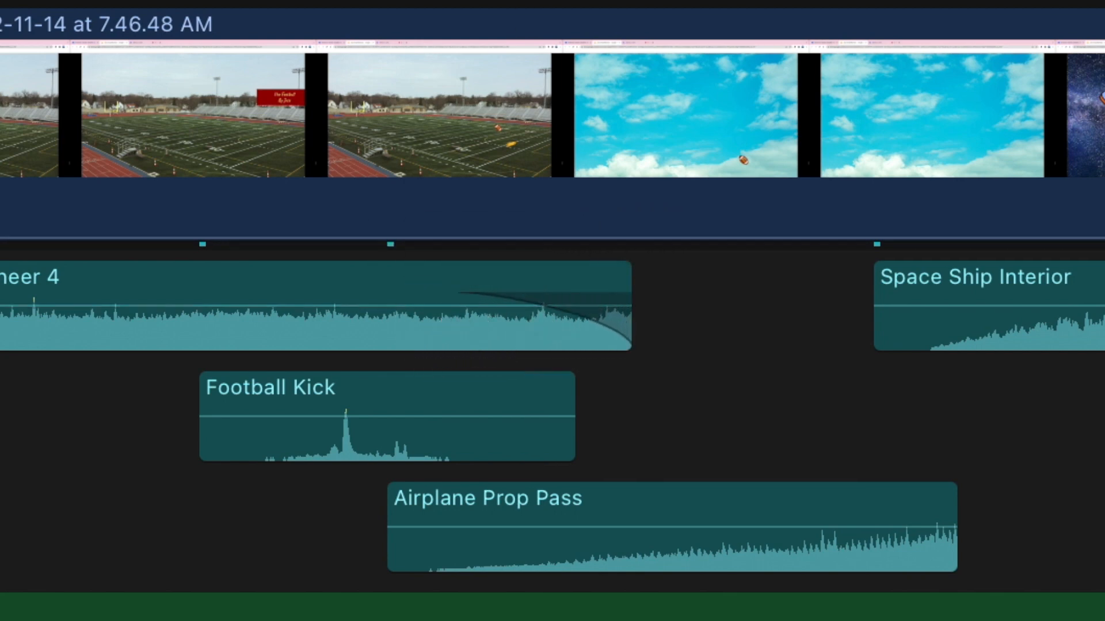
key("space")
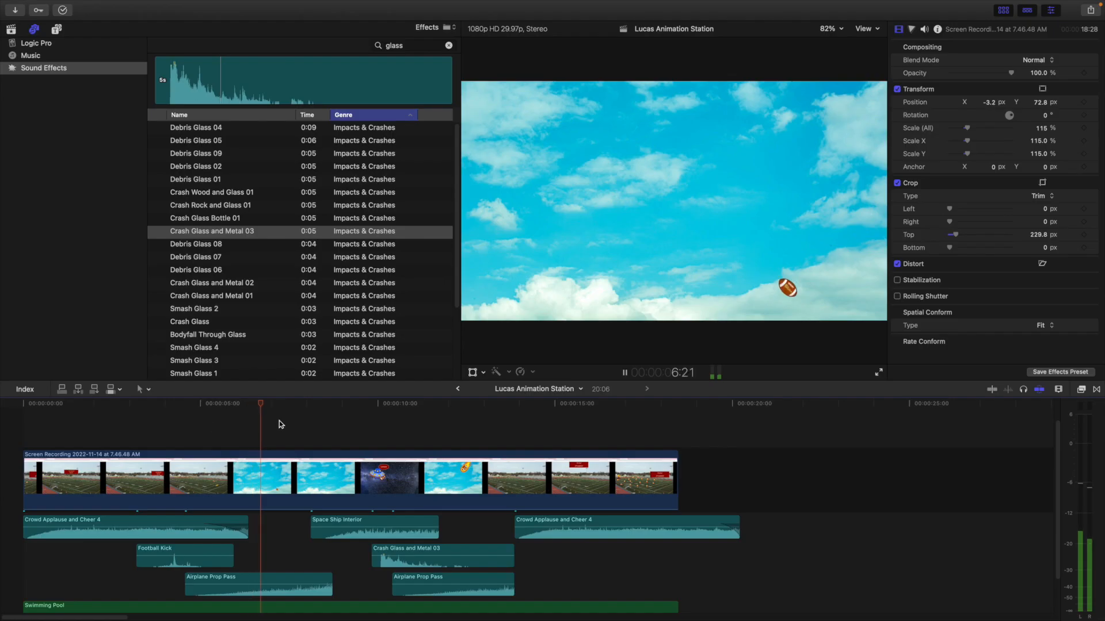
key("space")
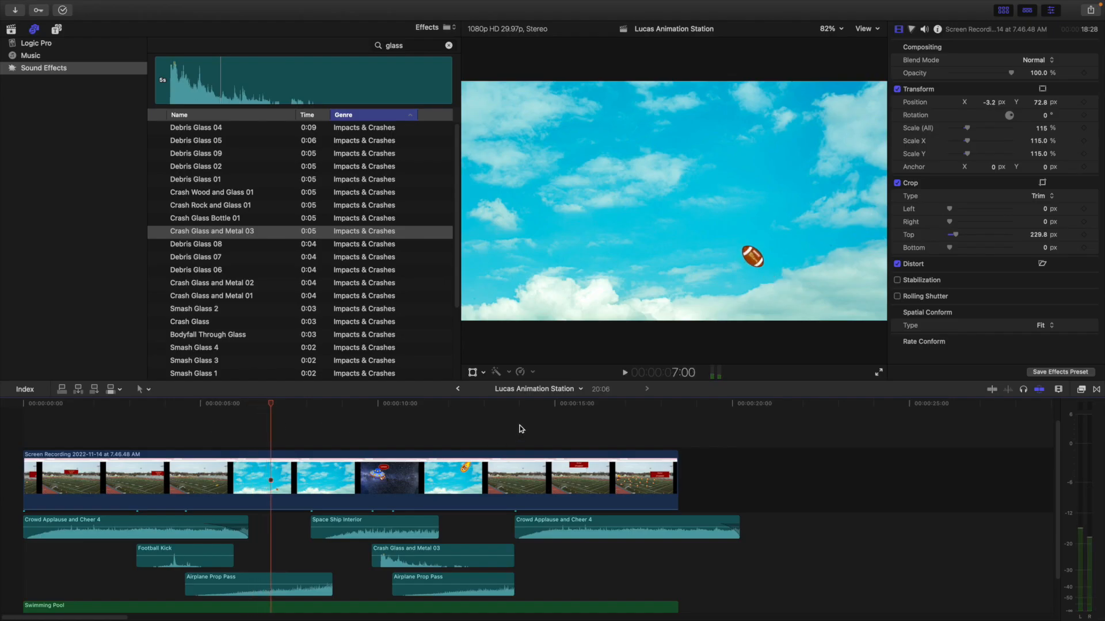
Move the second Crowd Applause and Cheer 4 clip earlier to start at about 13:13 and play that section
key("space")
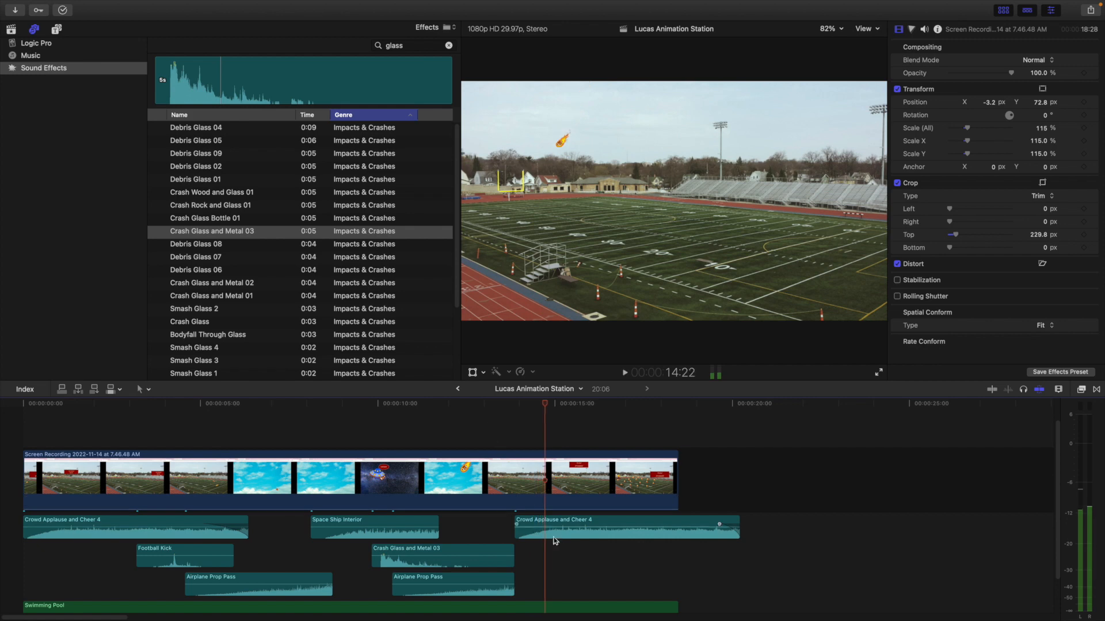
left_click_drag(555, 524, 542, 523)
left_click(481, 421)
key("space")
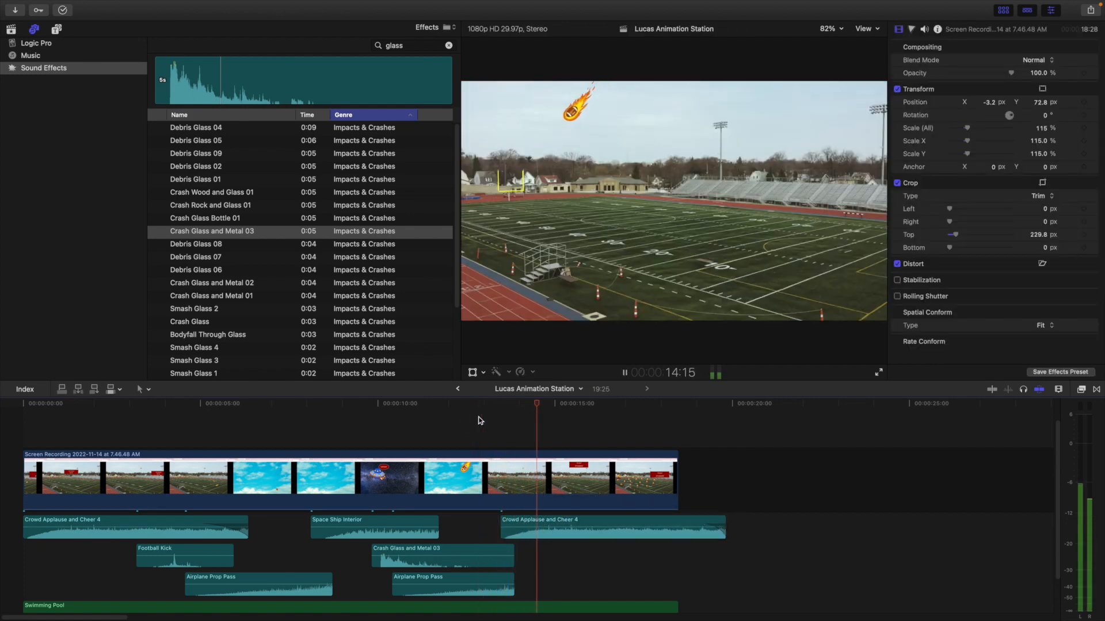
key("space")
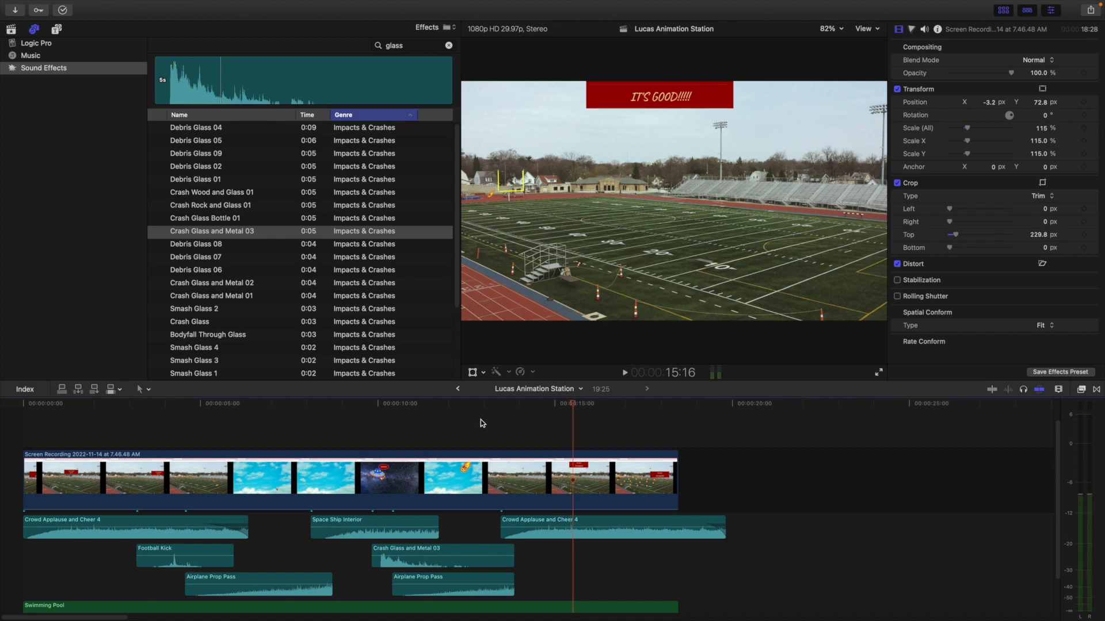
Search the sound effects for "explos", preview several explosions, and place Explosion 5 at 15:16 beneath the second crowd clip
left_click(509, 524)
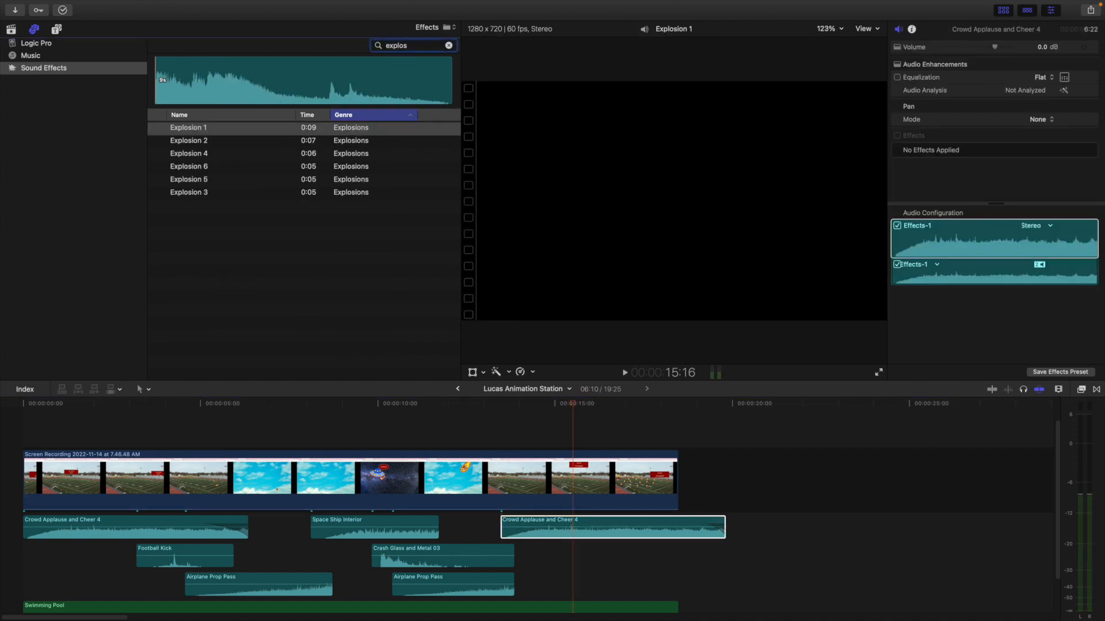
left_click(213, 141)
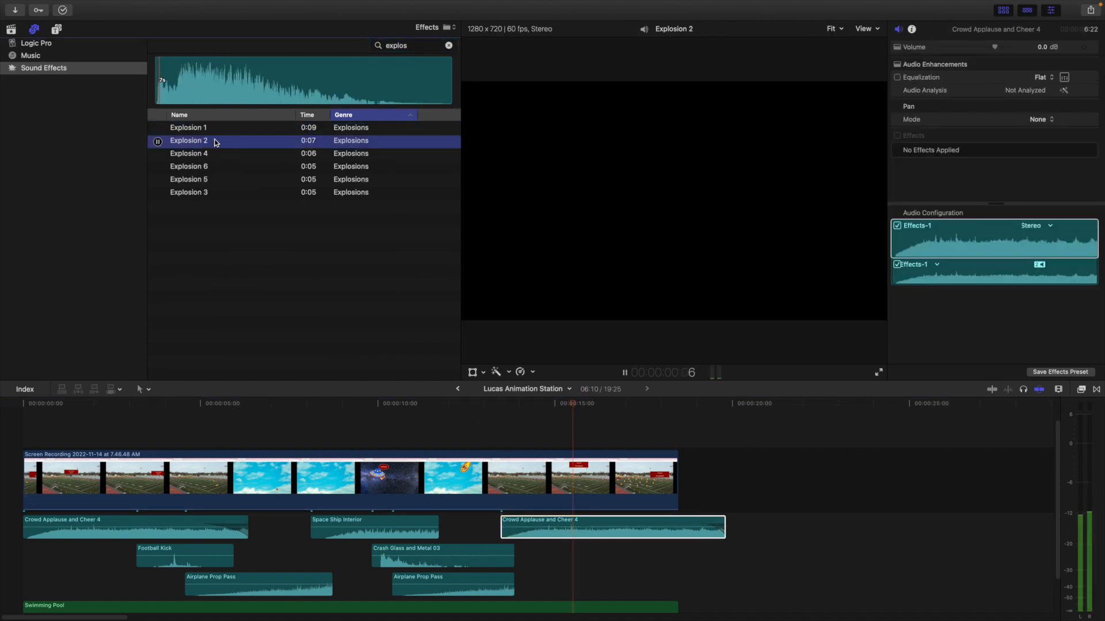
left_click(209, 166)
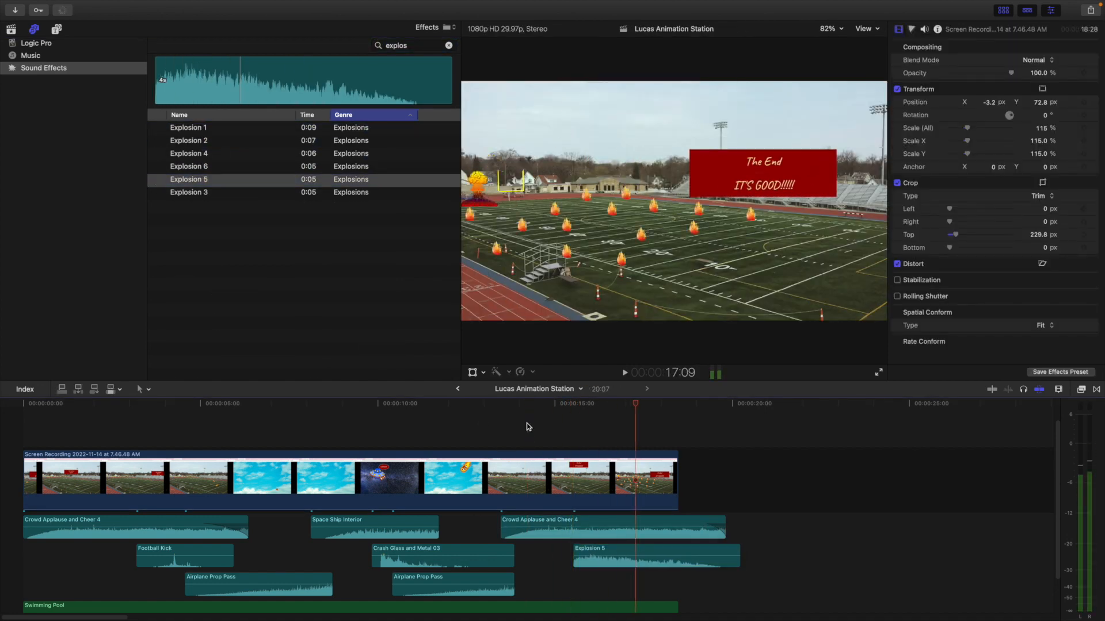
Search the sound effects for "fire", preview Fire Scene, and place it beneath Explosion 5 at about 16:24
left_click(211, 142)
left_click_drag(212, 144, 634, 587)
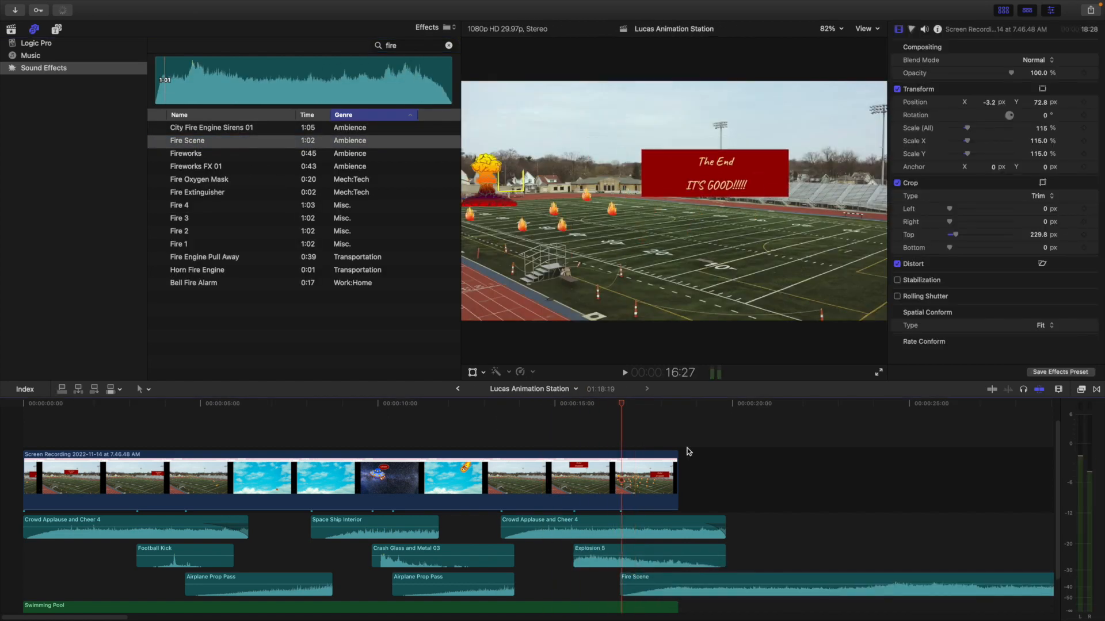
key("space")
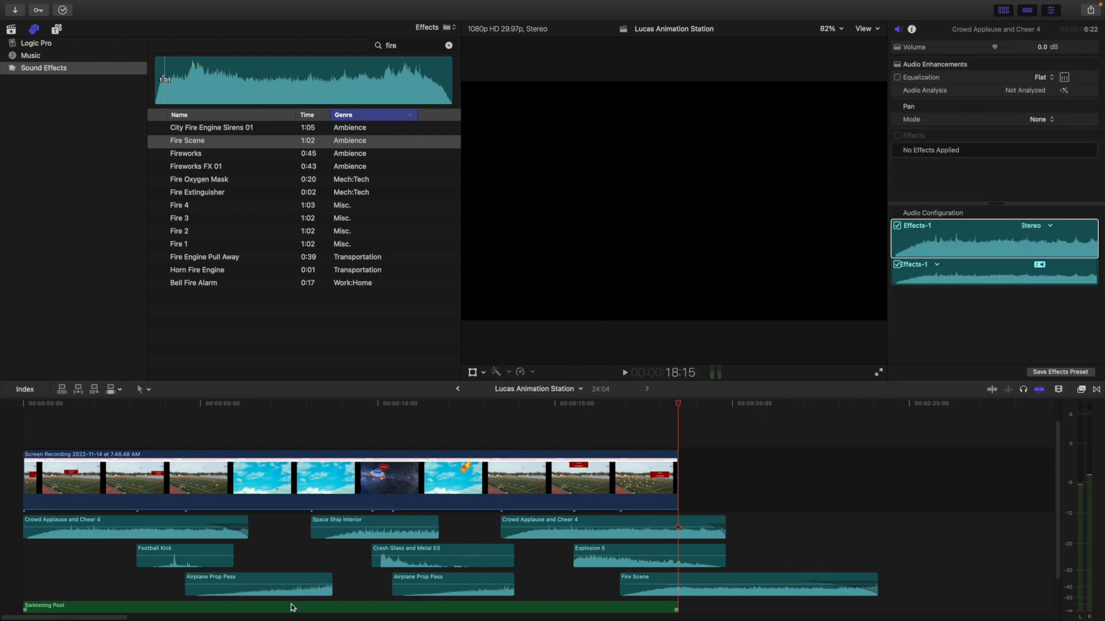
Play the whole animation full screen from the start of the timeline
left_click(20, 442)
key("super+shift+f")
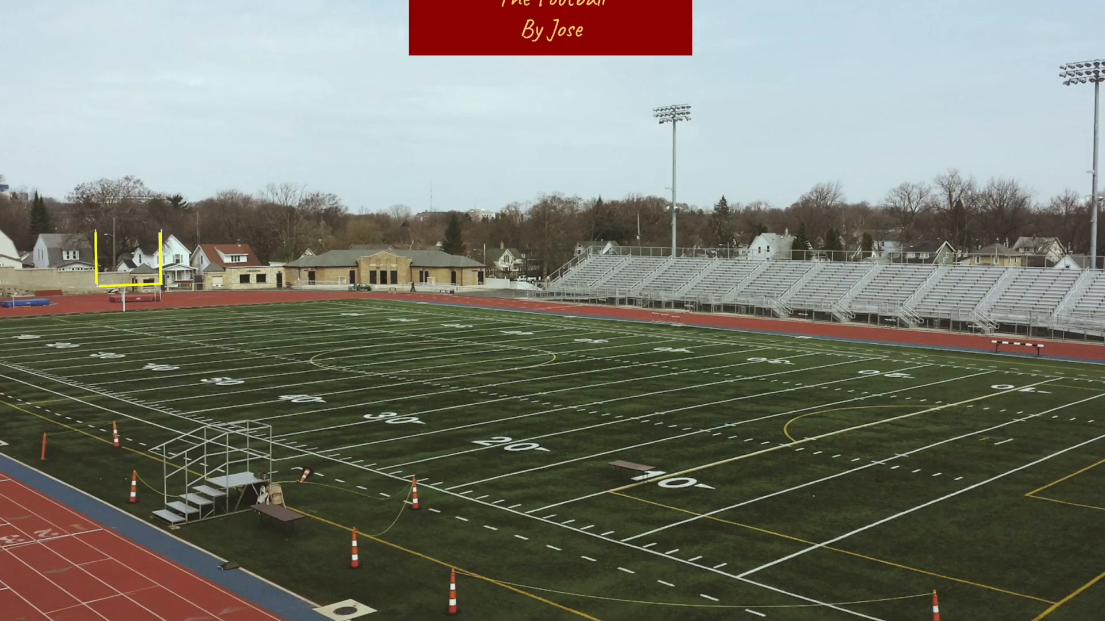